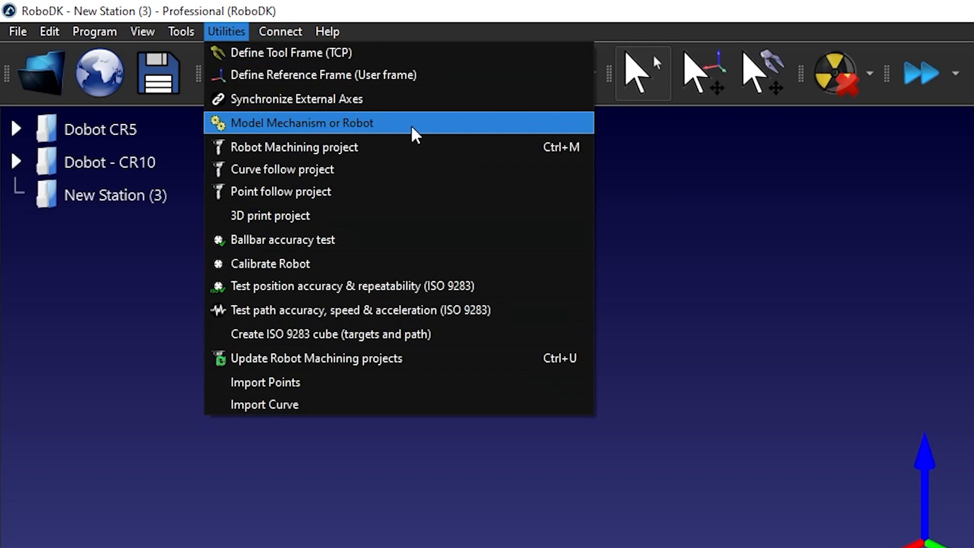
pyautogui.click(410, 124)
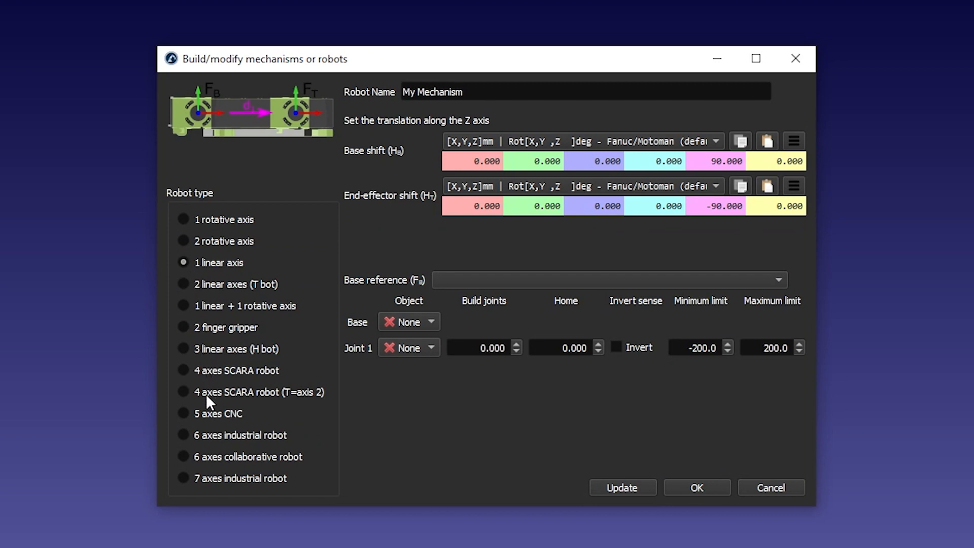
pyautogui.click(223, 456)
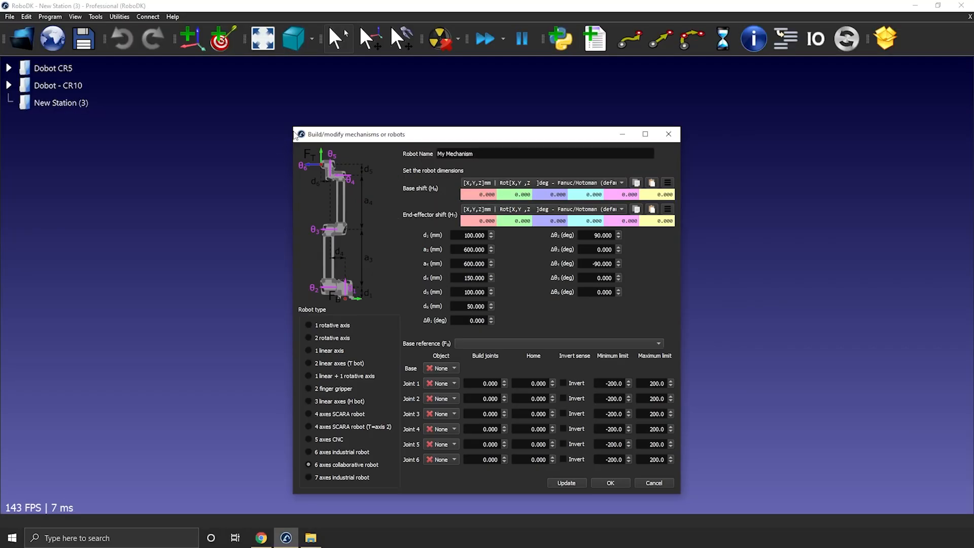
pyautogui.moveTo(295, 135); pyautogui.dragTo(209, 37)
pyautogui.moveTo(305, 48); pyautogui.dragTo(426, 38)
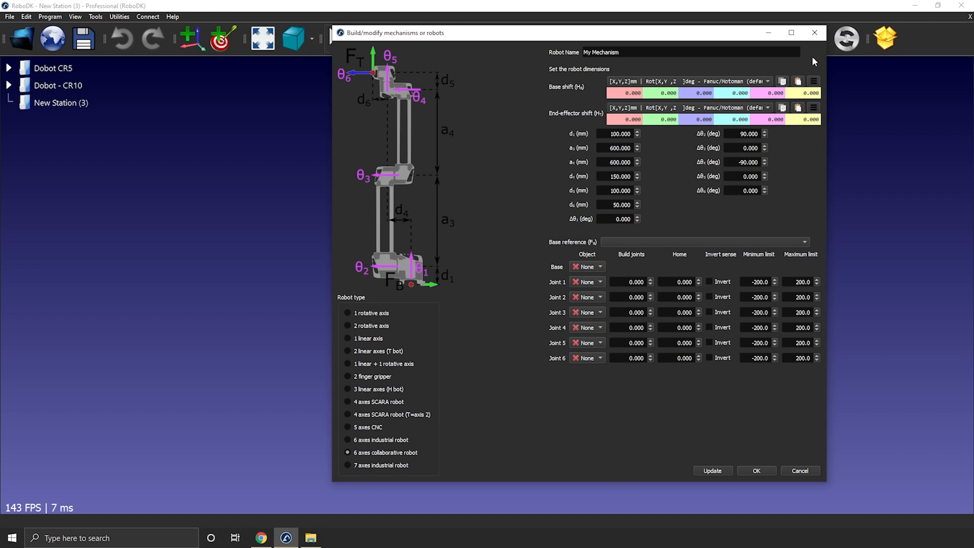
pyautogui.click(815, 34)
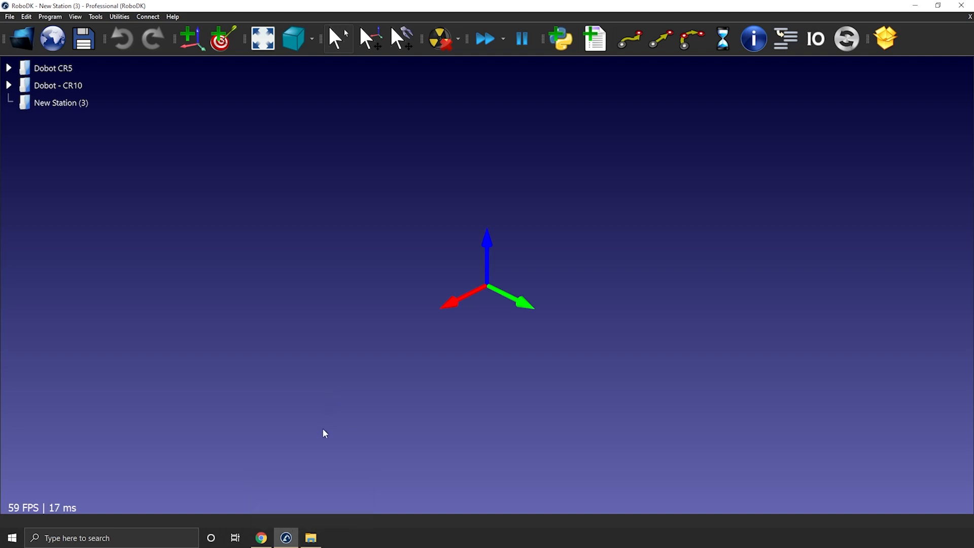
# Step: Switch to Chrome, open the CR10 page on the DOBOT website and examine its dimension drawing, reach and joint ranges
pyautogui.click(312, 539)
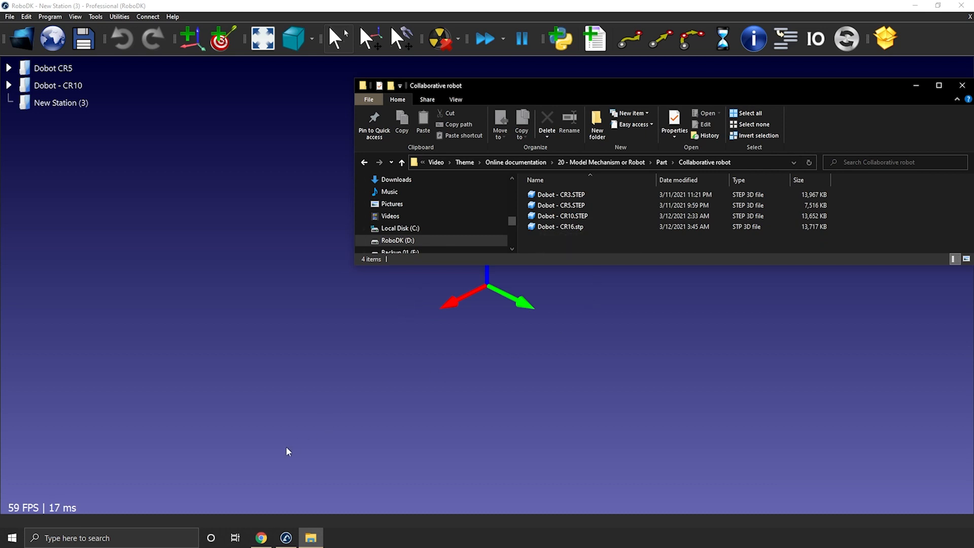
pyautogui.click(262, 533)
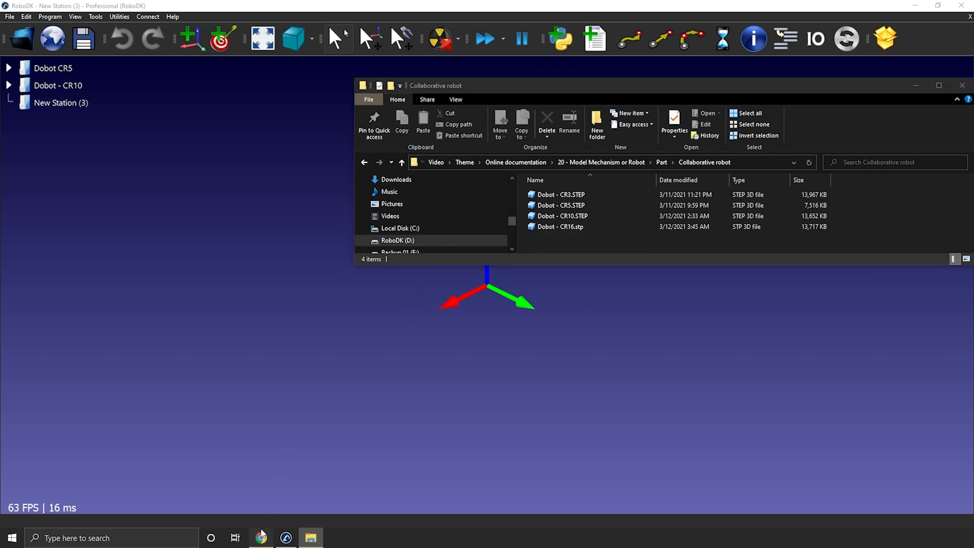
pyautogui.click(73, 11)
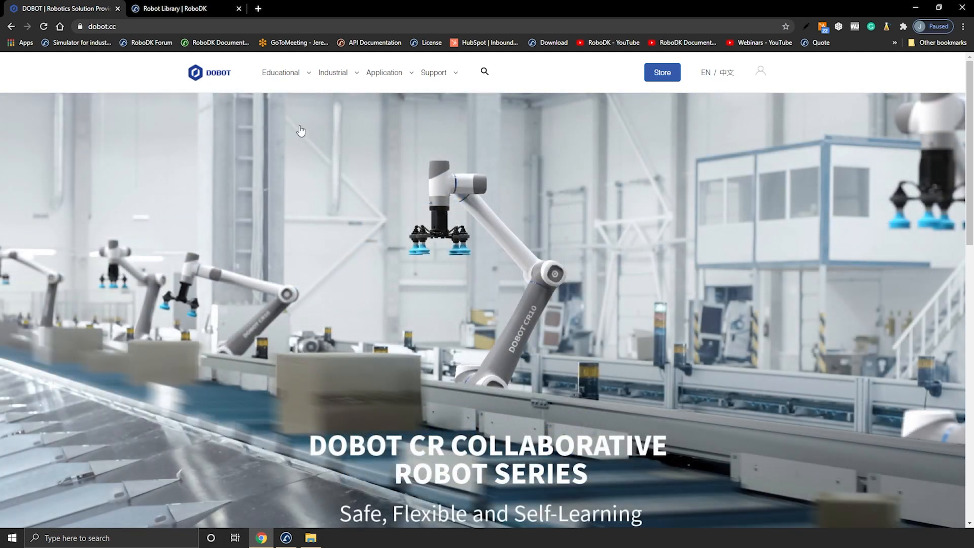
pyautogui.moveTo(325, 94)
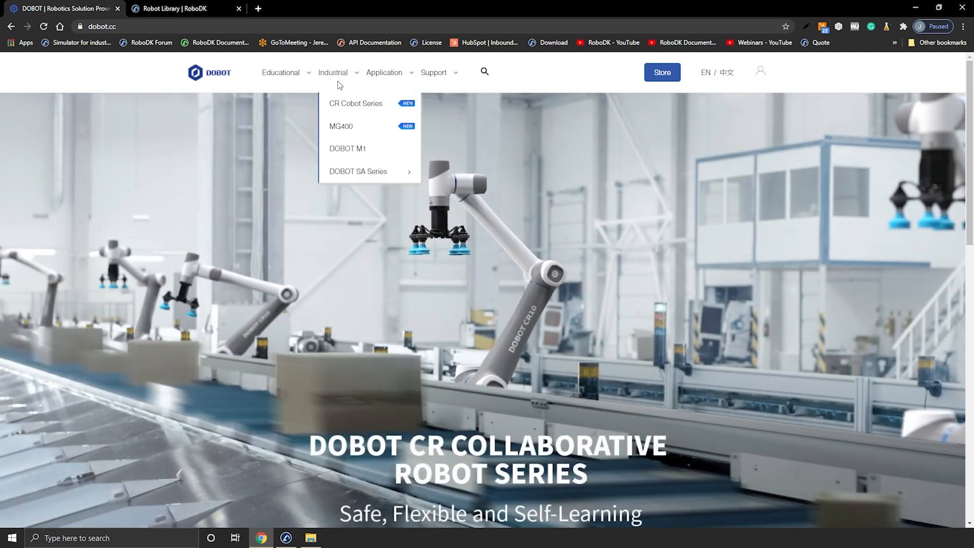
pyautogui.click(450, 149)
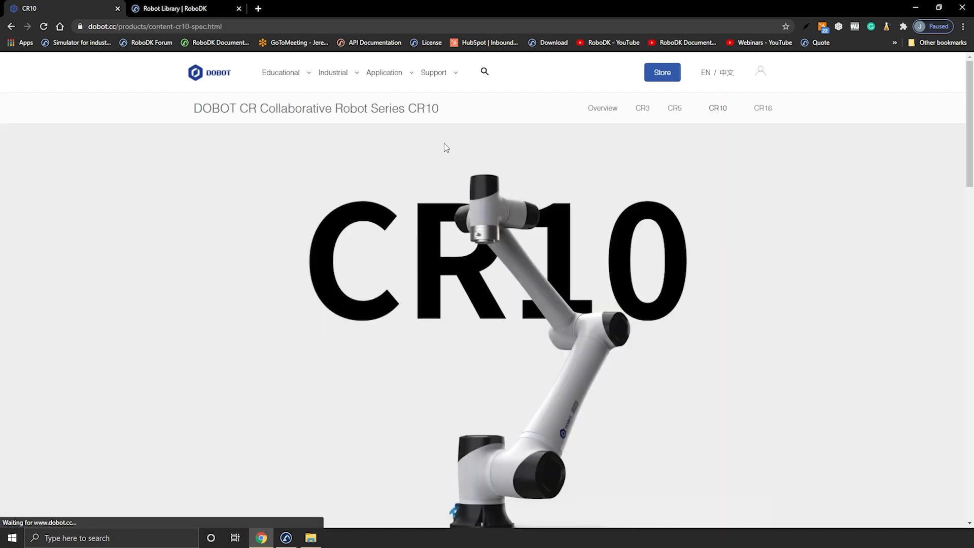
pyautogui.scroll(-10, 444, 143)
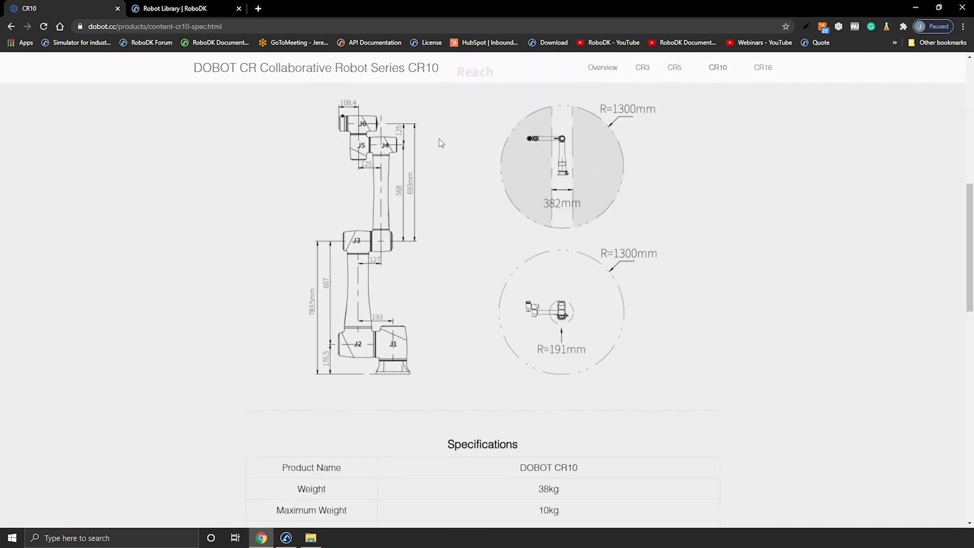
pyautogui.scroll(1, 439, 138)
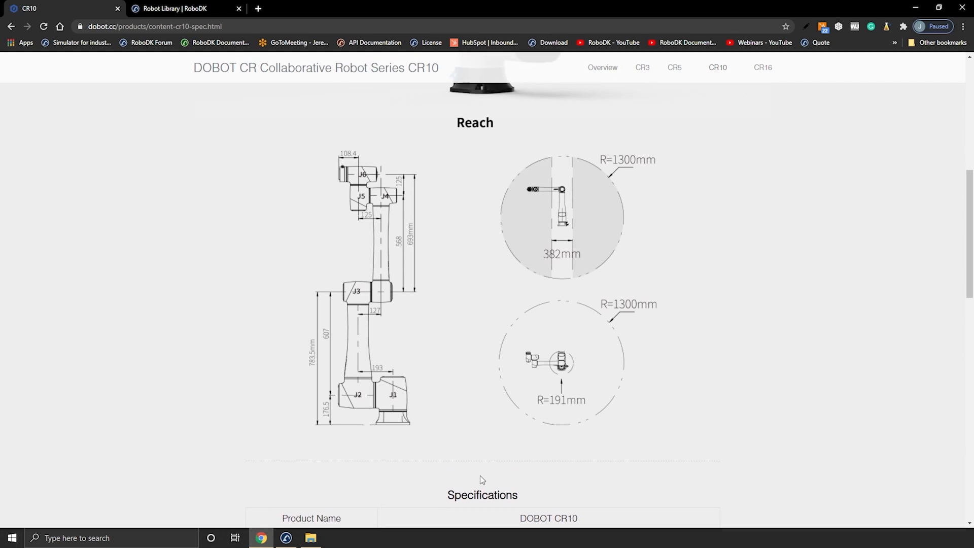
pyautogui.scroll(-7, 473, 371)
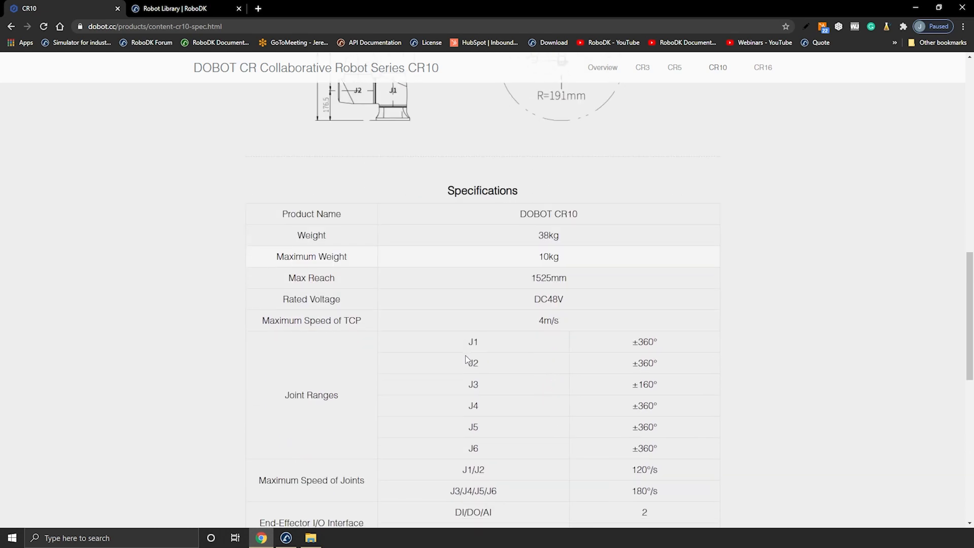
pyautogui.scroll(-3, 465, 355)
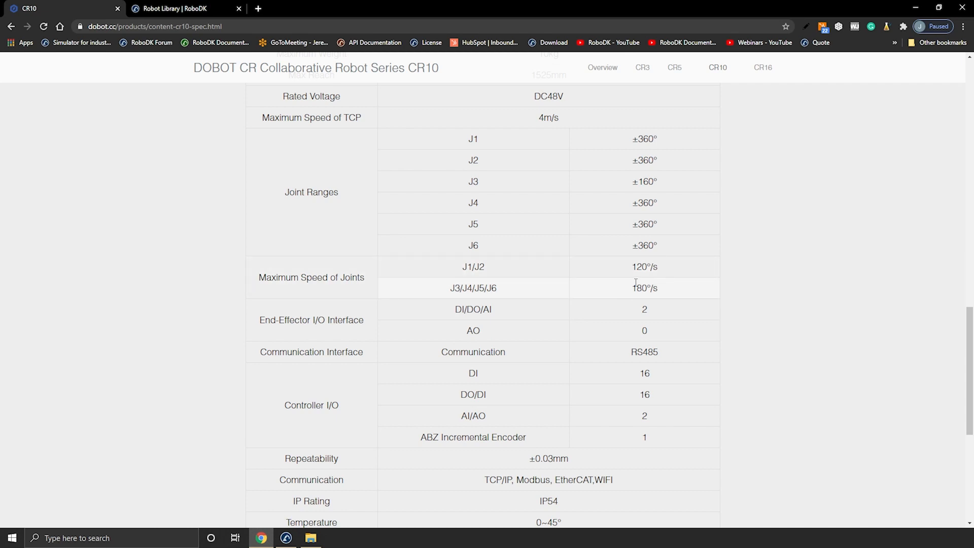
pyautogui.scroll(15, 630, 285)
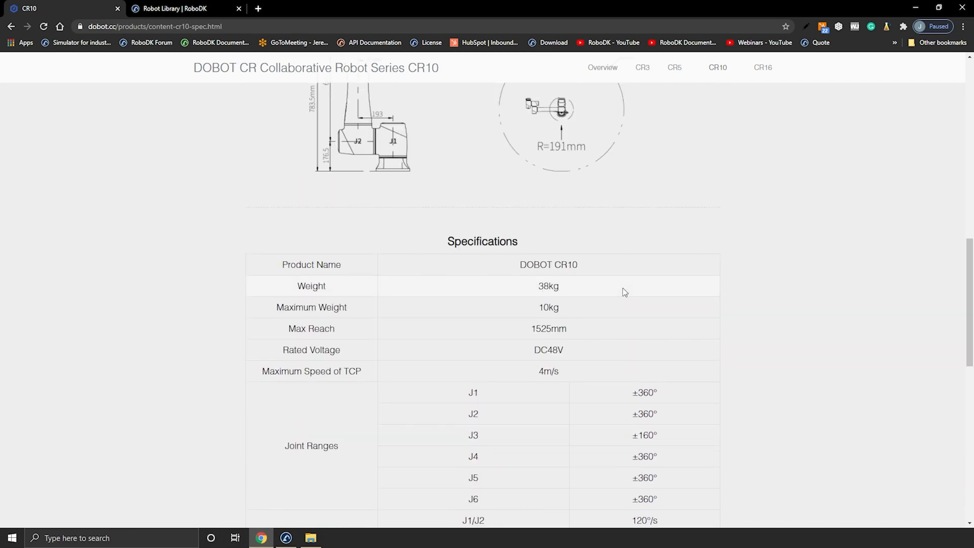
# Step: Import Dobot - CR10.STEP from the Collaborative robot folder into New Station (3) in RoboDK
pyautogui.click(286, 538)
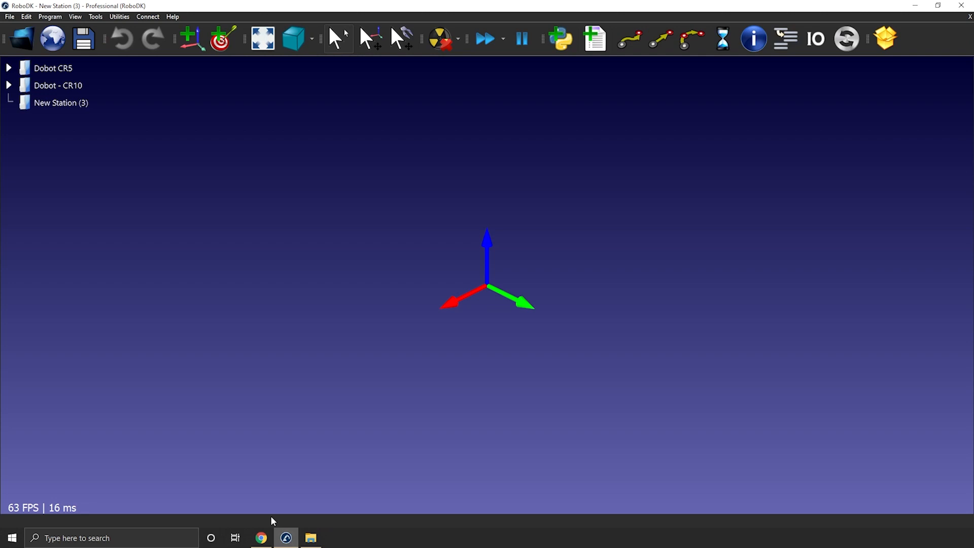
pyautogui.click(310, 538)
pyautogui.moveTo(559, 215); pyautogui.dragTo(330, 325)
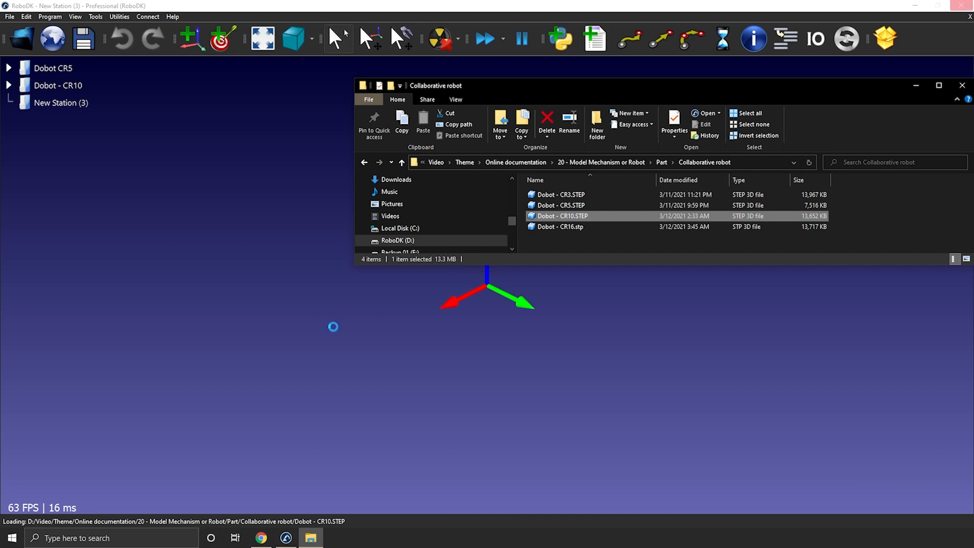
pyautogui.scroll(-6, 337, 326)
pyautogui.moveTo(308, 324); pyautogui.dragTo(289, 347, button='middle')
pyautogui.moveTo(288, 345); pyautogui.dragTo(396, 350)
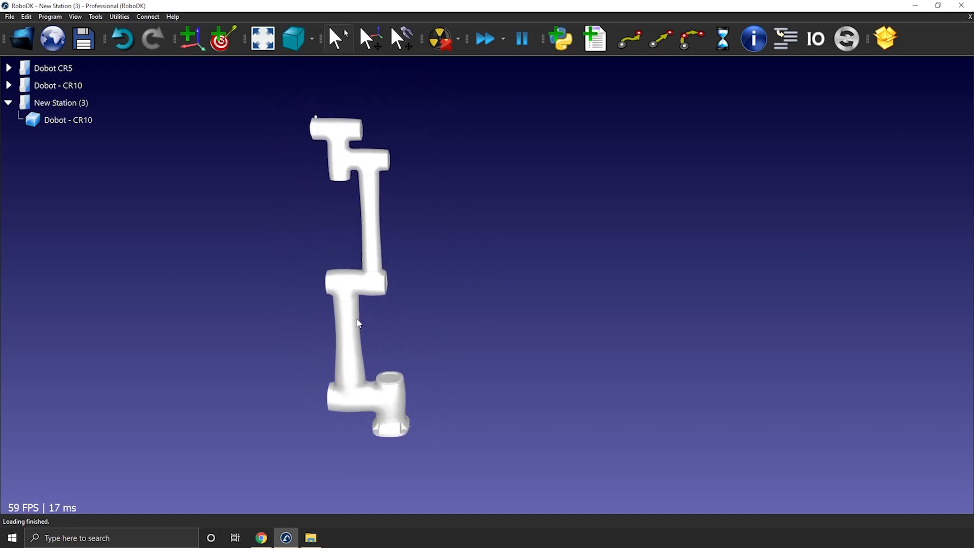
# Step: Open the mechanism modeling dialog, choose the 6 axes collaborative robot type and place the dialog beside the robot model
pyautogui.click(120, 17)
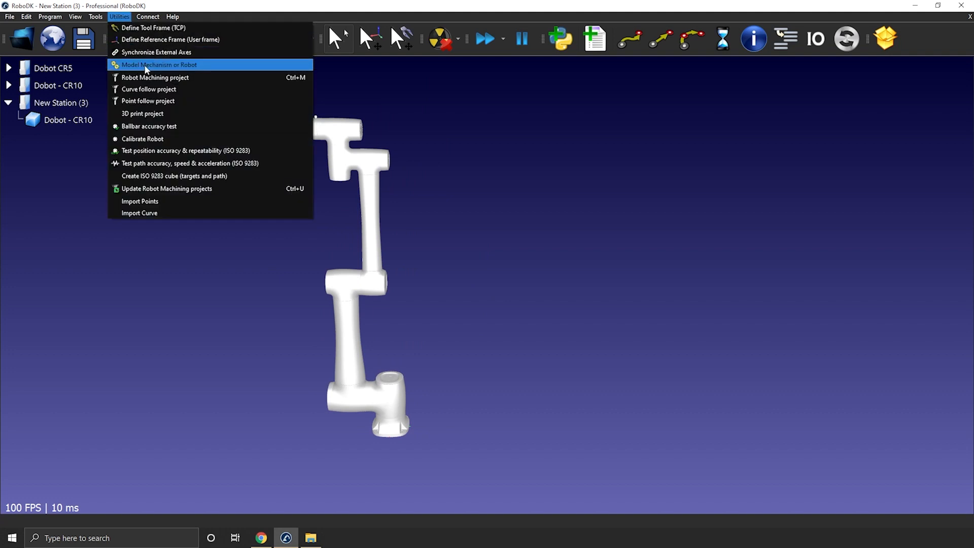
pyautogui.click(146, 65)
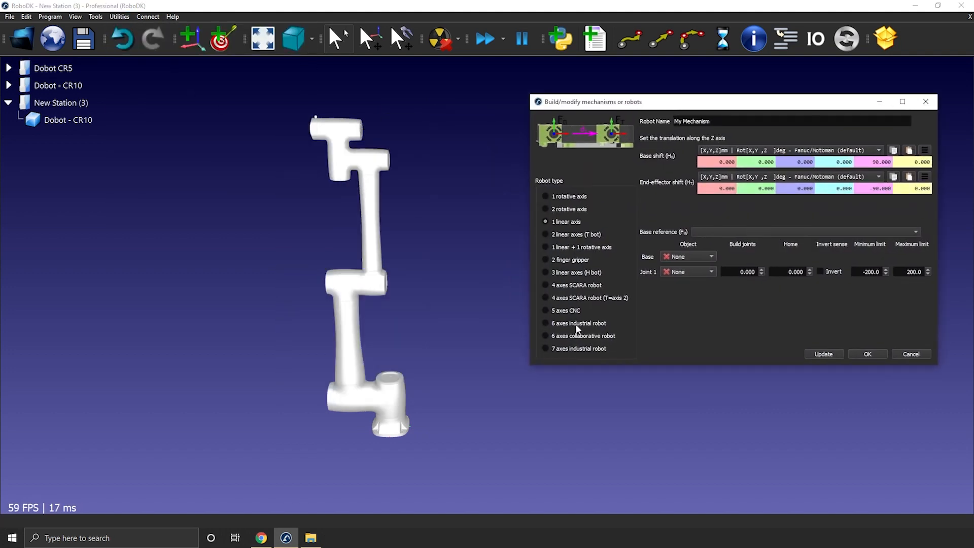
pyautogui.click(579, 336)
pyautogui.moveTo(528, 95); pyautogui.dragTo(463, 16)
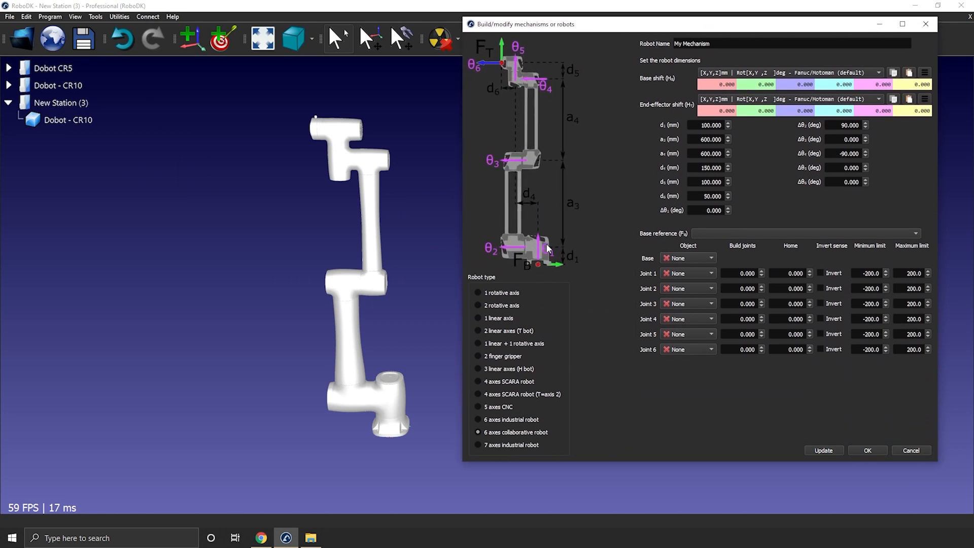
# Step: Make the object reference of the imported Dobot - CR10 model visible
pyautogui.moveTo(350, 268); pyautogui.dragTo(269, 236, button='middle')
pyautogui.moveTo(282, 238)
pyautogui.mouseDown(button='right')
pyautogui.moveTo(319, 195)
pyautogui.moveTo(306, 248)
pyautogui.mouseUp(button='right')
pyautogui.moveTo(297, 380); pyautogui.dragTo(298, 379, button='right')
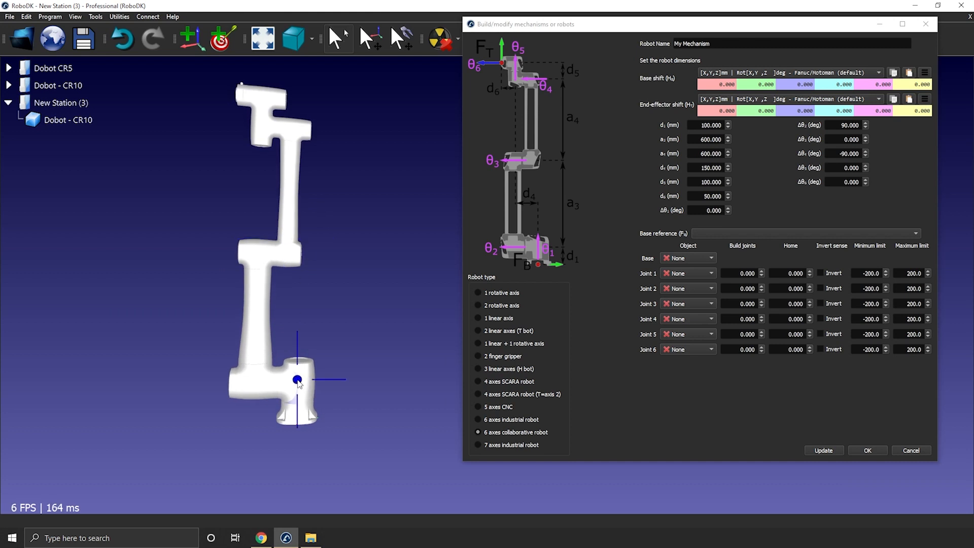
pyautogui.rightClick(297, 380)
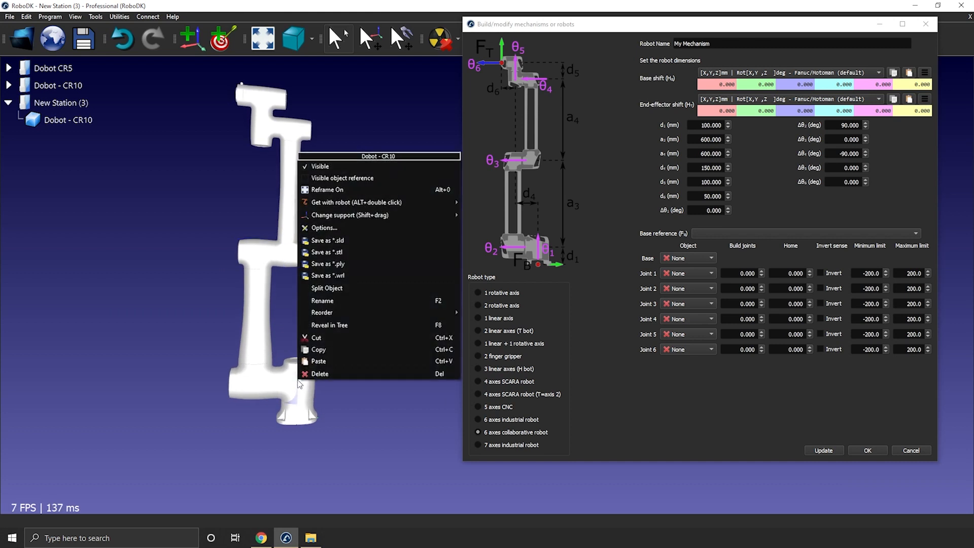
pyautogui.click(323, 178)
pyautogui.moveTo(306, 303)
pyautogui.mouseDown(button='right')
pyautogui.moveTo(324, 282)
pyautogui.moveTo(323, 307)
pyautogui.moveTo(335, 310)
pyautogui.moveTo(340, 292)
pyautogui.moveTo(311, 341)
pyautogui.mouseUp(button='right')
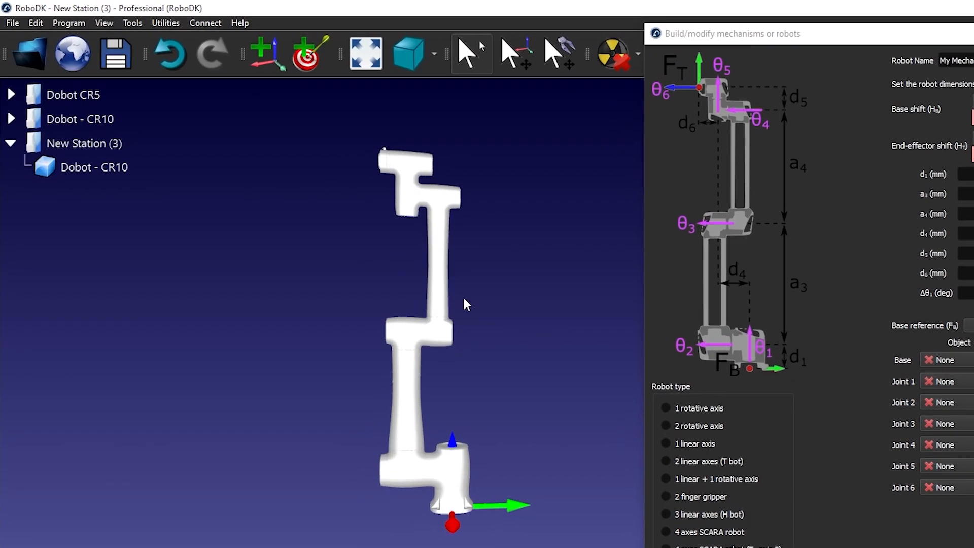
# Step: Add a reference frame to New Station (3) and rename it Frame Robot
pyautogui.click(338, 77)
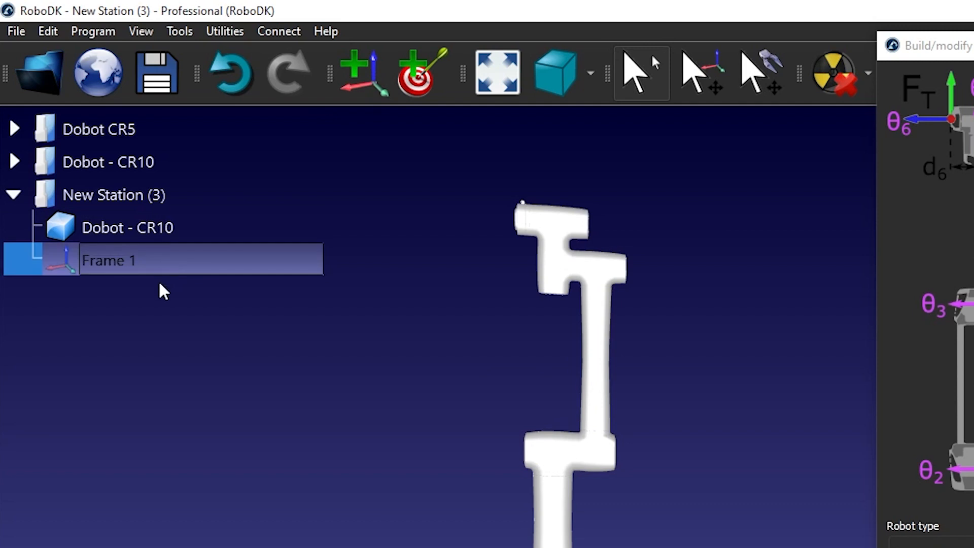
pyautogui.press('F2')
pyautogui.press('End')
pyautogui.press('BackSpace')
pyautogui.write('Rob')
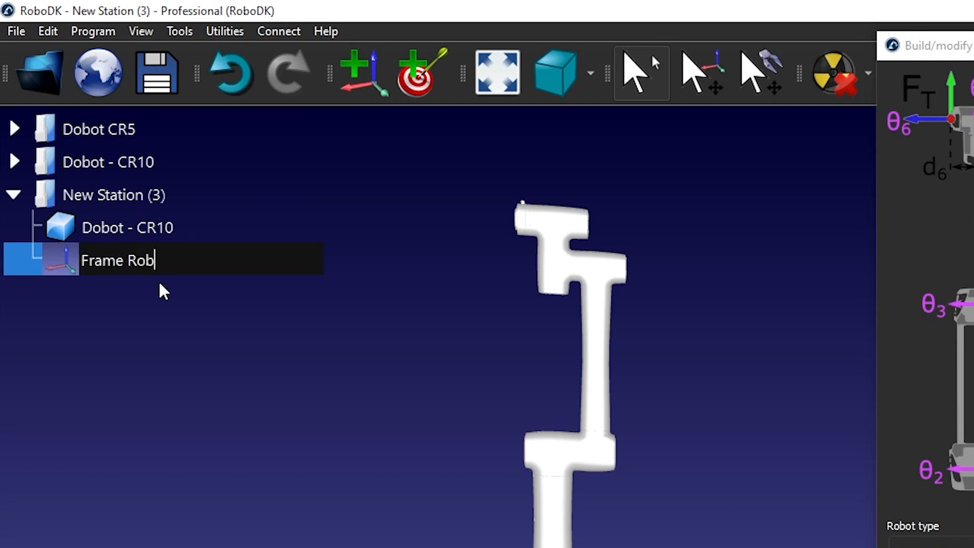
pyautogui.write('ot')
pyautogui.press('Return')
# Step: Nest the Dobot - CR10 object under Frame Robot and close the mechanism modeling dialog
pyautogui.moveTo(128, 228); pyautogui.dragTo(152, 262)
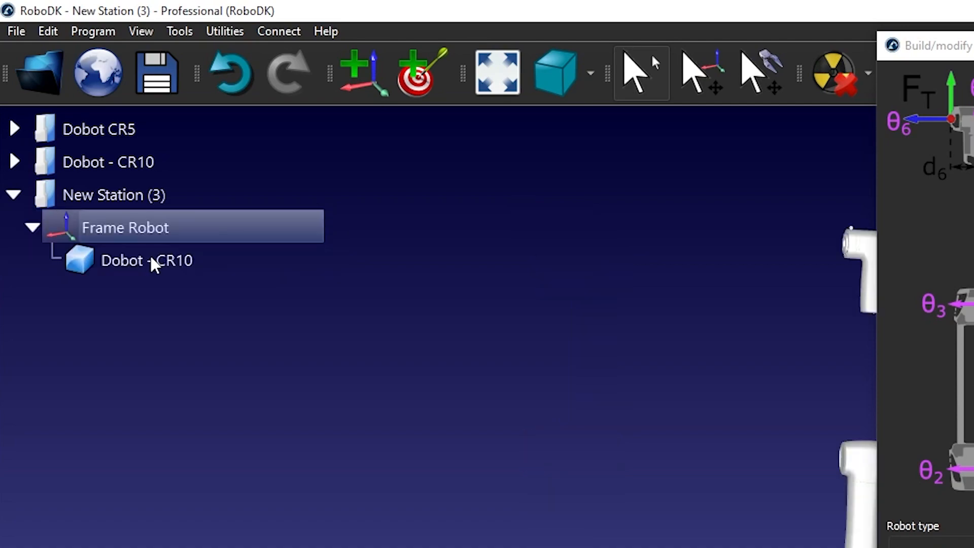
pyautogui.moveTo(340, 176); pyautogui.dragTo(245, 183, button='middle')
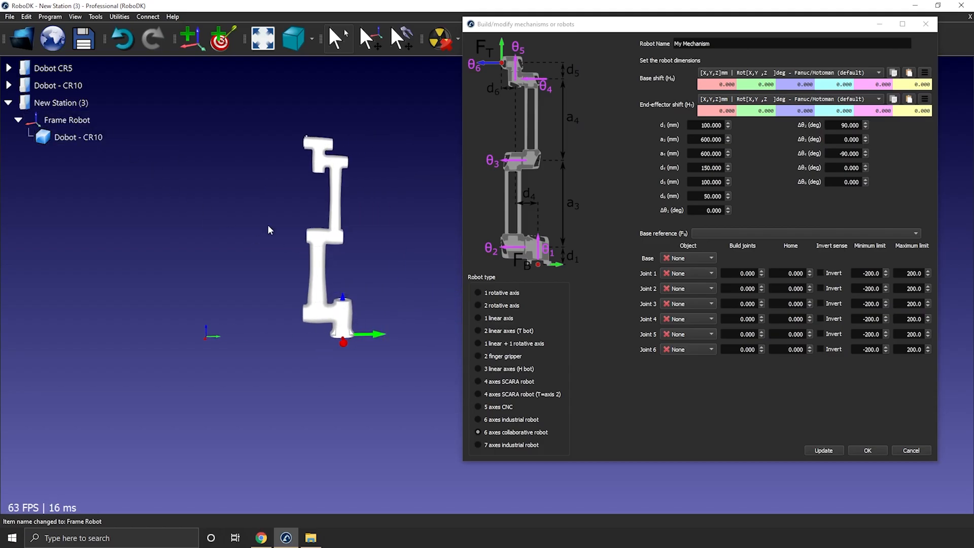
pyautogui.click(926, 26)
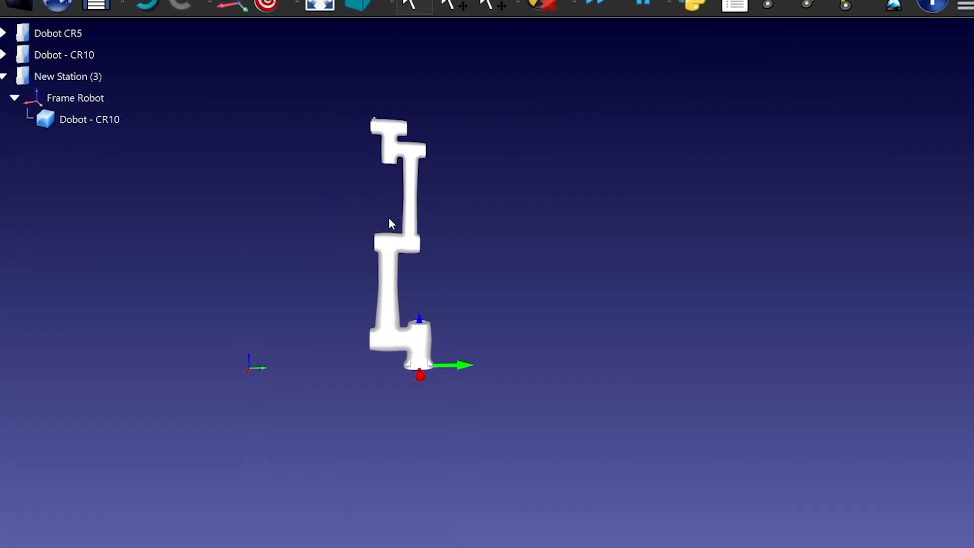
# Step: Split the Dobot - CR10 object into its component parts and select all of them in the tree
pyautogui.rightClick(102, 121)
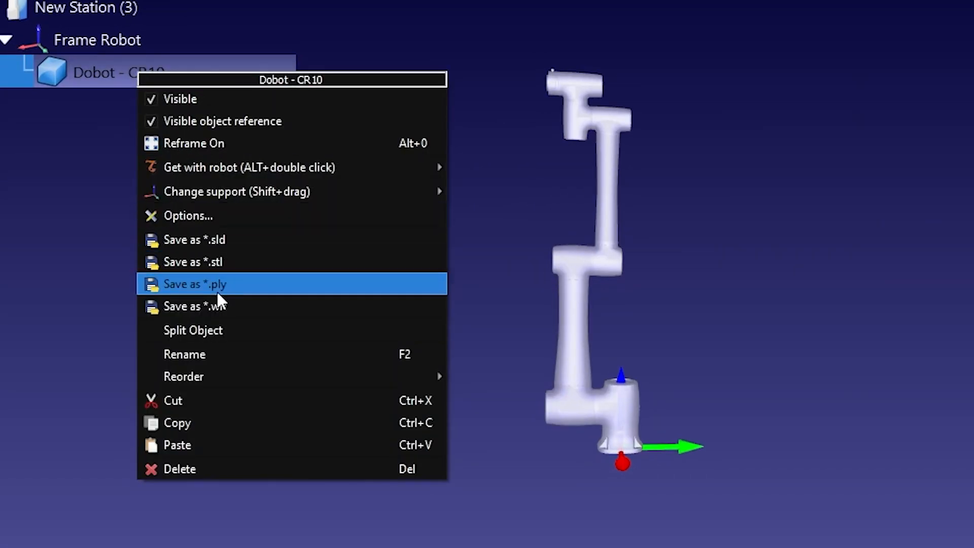
pyautogui.click(218, 329)
pyautogui.click(24, 71)
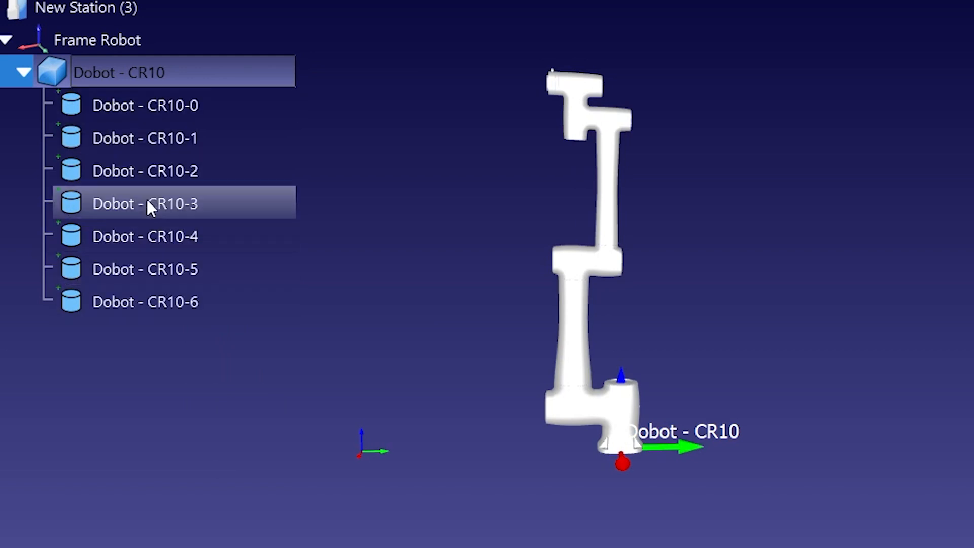
pyautogui.click(184, 111)
pyautogui.keyDown('shift'); pyautogui.click(177, 293); pyautogui.keyUp('shift')
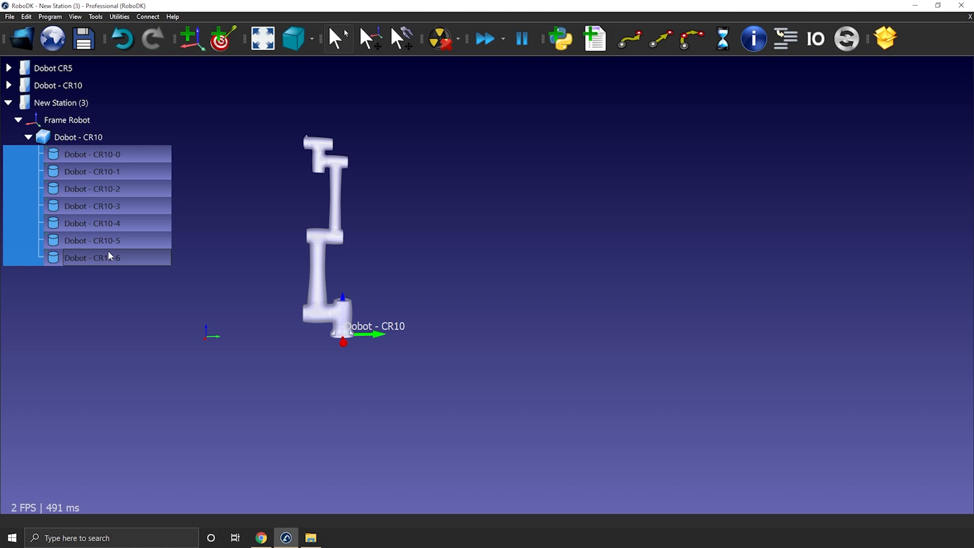
# Step: Activate the prepared Dobot - CR10 station and expand Frame Robot in its tree
pyautogui.doubleClick(71, 88)
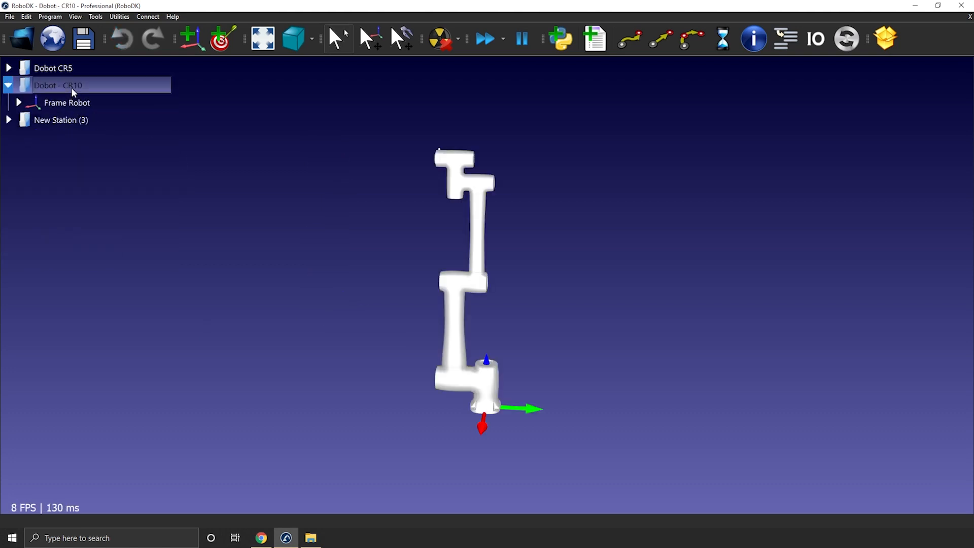
pyautogui.click(19, 103)
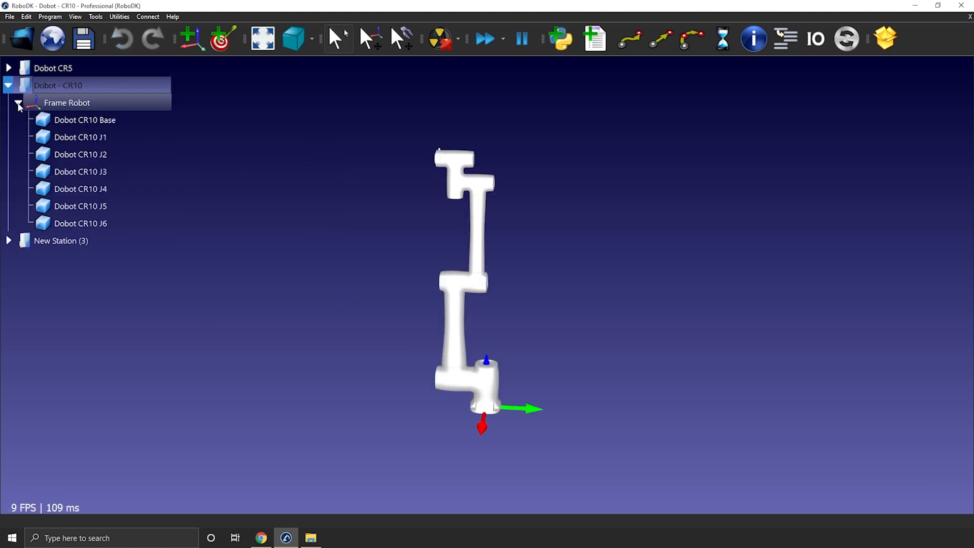
pyautogui.moveTo(292, 229); pyautogui.dragTo(285, 205)
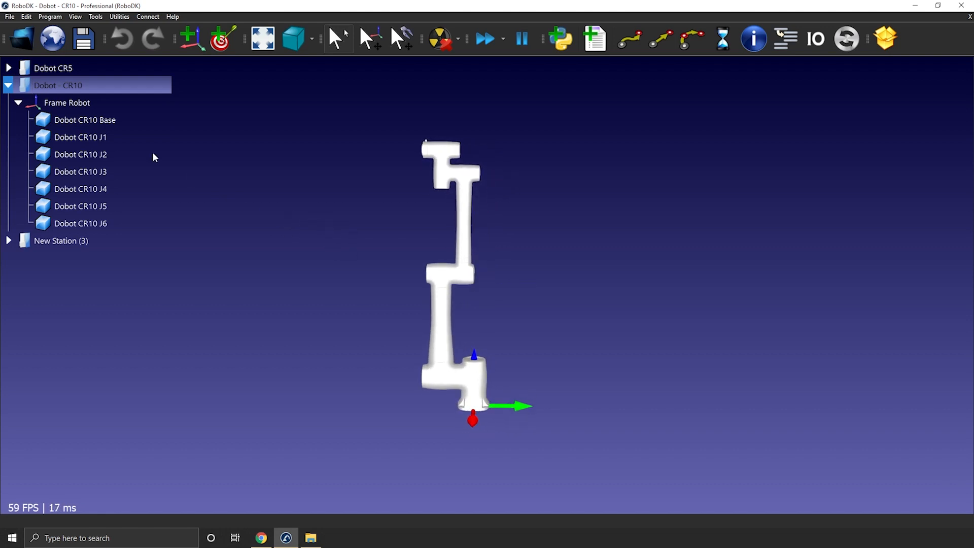
# Step: Start modeling a mechanism of type 6 axes collaborative robot and name it Dobot - CR10
pyautogui.click(96, 17)
pyautogui.moveTo(119, 17)
pyautogui.click(152, 61)
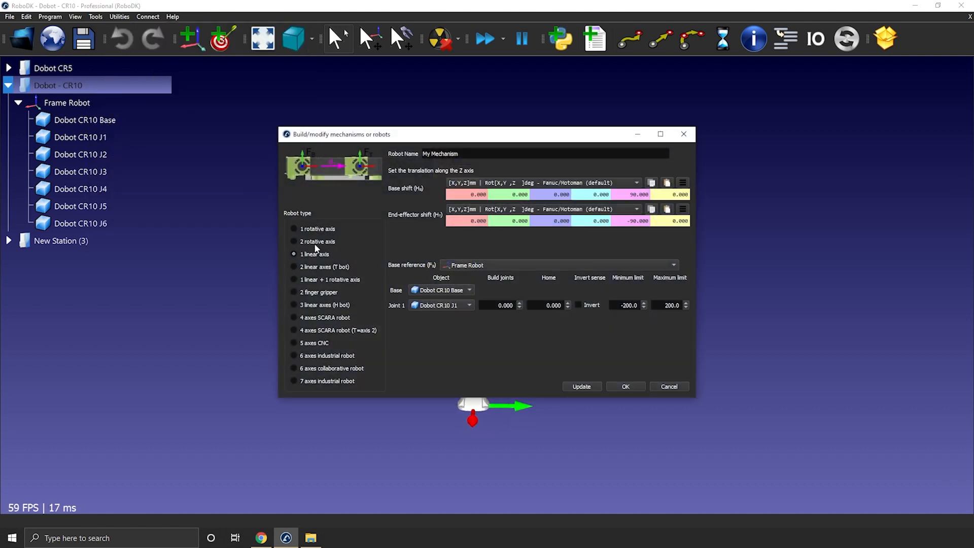
pyautogui.click(327, 368)
pyautogui.moveTo(421, 141); pyautogui.dragTo(662, 87)
pyautogui.write('Dobot - CR10')
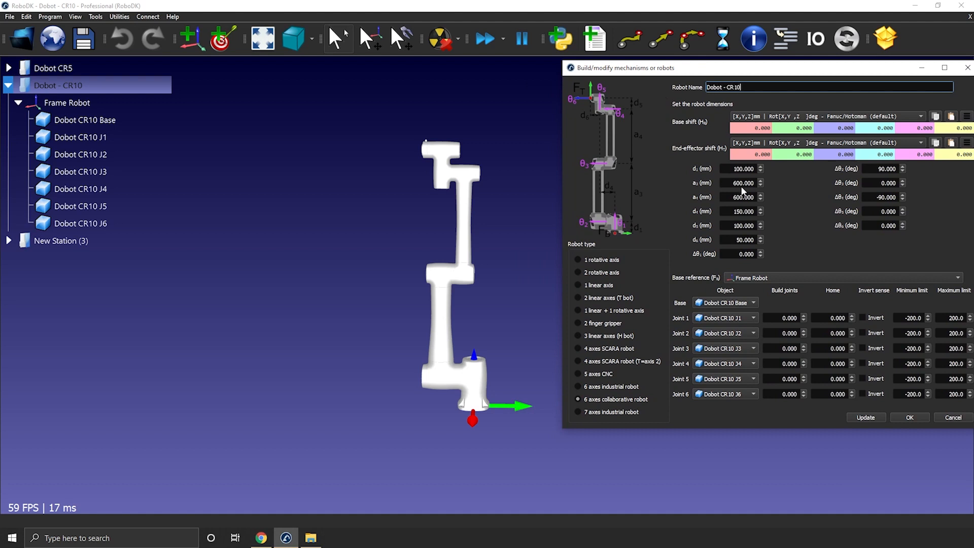
# Step: Keep Frame Robot as the base reference and Dobot CR10 J3 and J4 as the objects for joints 3 and 4
pyautogui.click(769, 277)
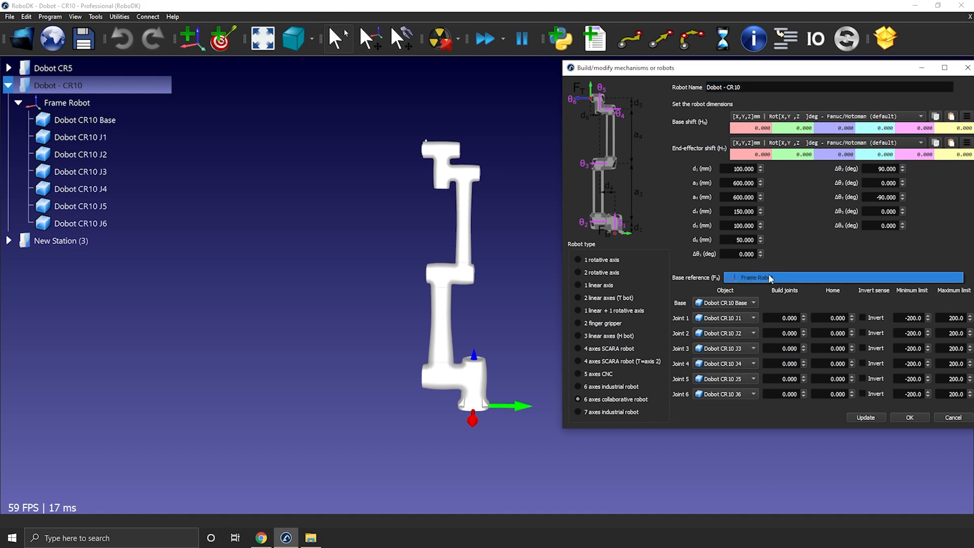
pyautogui.click(773, 278)
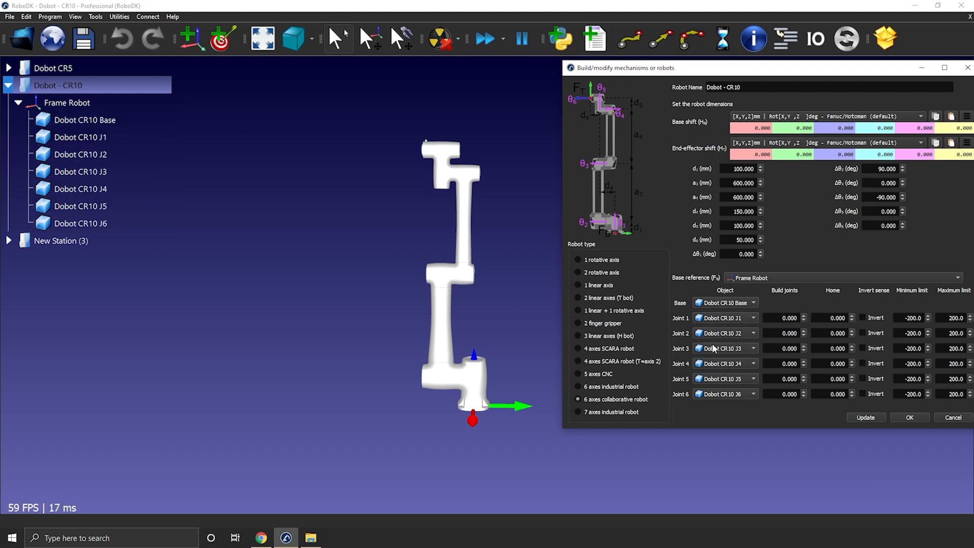
pyautogui.click(754, 348)
pyautogui.click(756, 349)
pyautogui.click(754, 364)
pyautogui.click(750, 367)
# Step: Arrange RoboDK side by side with the Chrome CR10 specification page, with the whole mechanism dialog and the Reach drawing in view
pyautogui.moveTo(705, 75); pyautogui.dragTo(510, 91)
pyautogui.moveTo(478, 7); pyautogui.dragTo(0, 142)
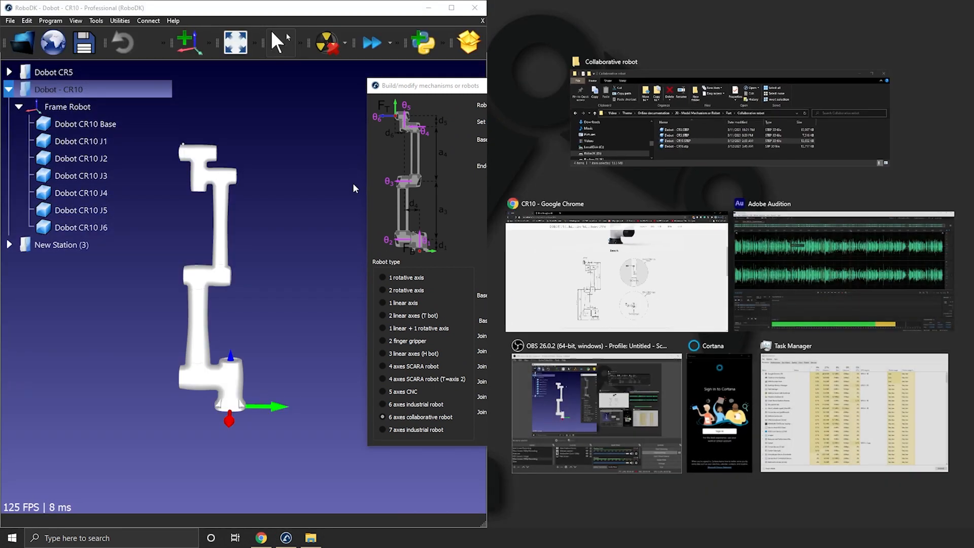
pyautogui.click(584, 244)
pyautogui.moveTo(440, 88); pyautogui.dragTo(111, 60)
pyautogui.keyDown('ctrl'); pyautogui.scroll(5, 620, 199); pyautogui.keyUp('ctrl')
pyautogui.keyDown('ctrl'); pyautogui.scroll(-6, 620, 199); pyautogui.keyUp('ctrl')
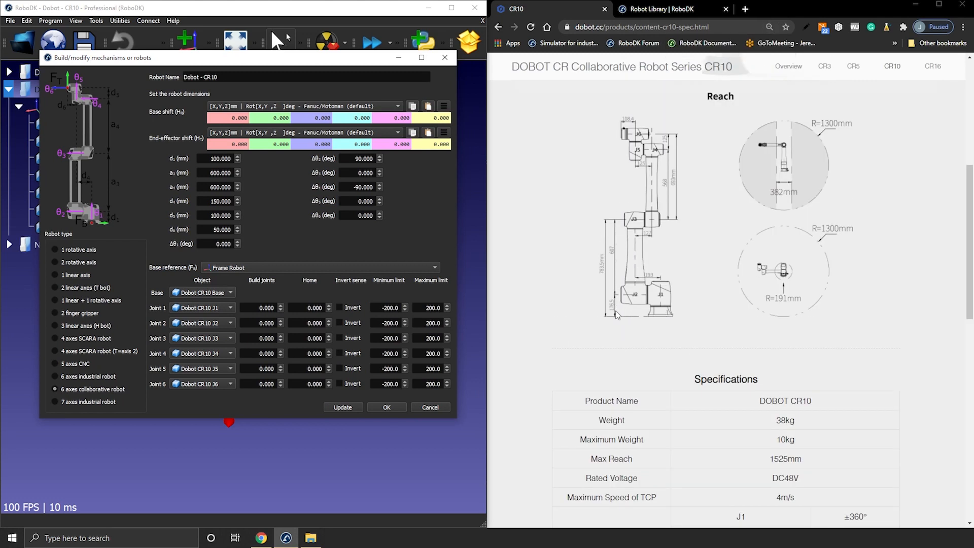
# Step: Set the robot dimensions d1 to 176.5 mm and a3 to 607 mm from the Reach drawing
pyautogui.moveTo(208, 159); pyautogui.dragTo(253, 157)
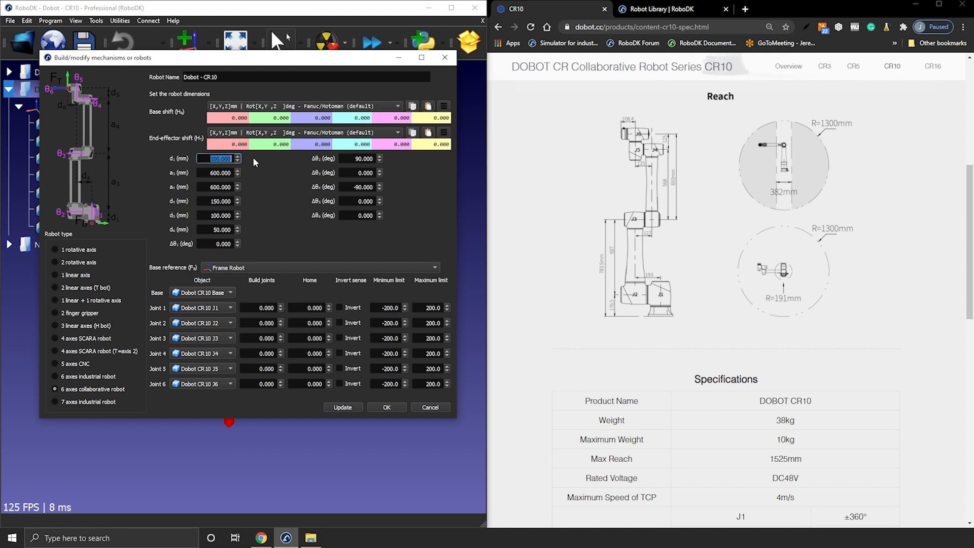
pyautogui.write('176.5')
pyautogui.click(213, 173)
pyautogui.moveTo(216, 173); pyautogui.dragTo(268, 180)
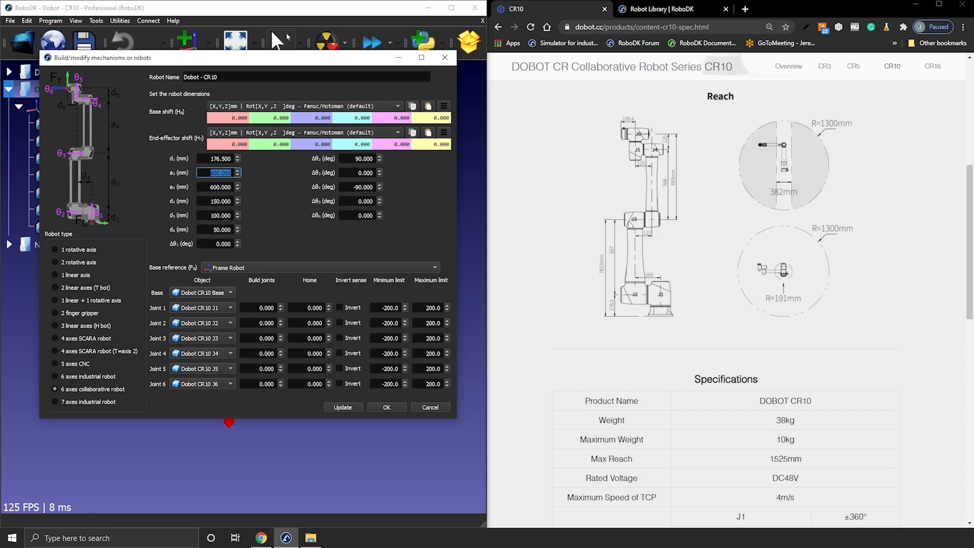
pyautogui.write('607')
# Step: Set the robot dimensions a4 to 568 mm and d5 to 125 mm
pyautogui.click(211, 187)
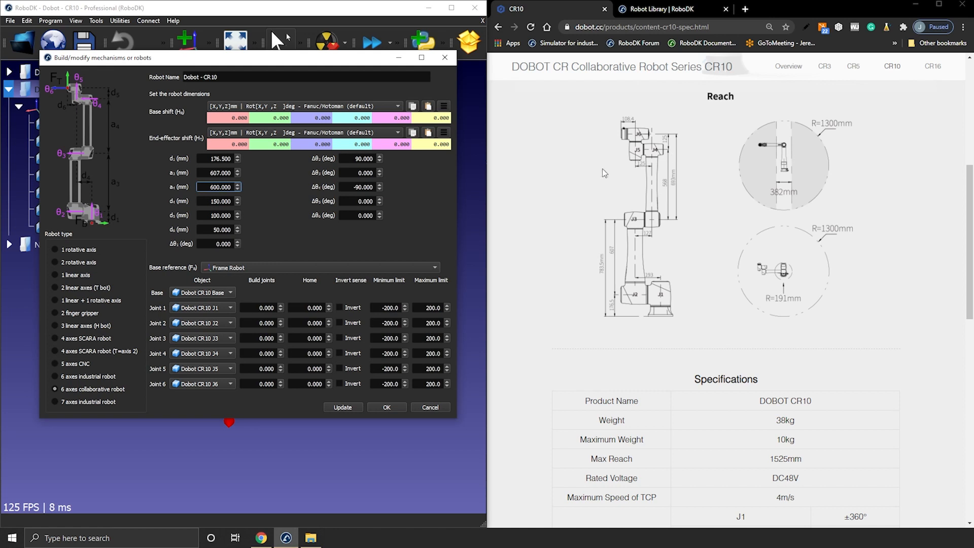
pyautogui.moveTo(211, 186); pyautogui.dragTo(244, 187)
pyautogui.write('568')
pyautogui.click(211, 201)
pyautogui.press('Tab')
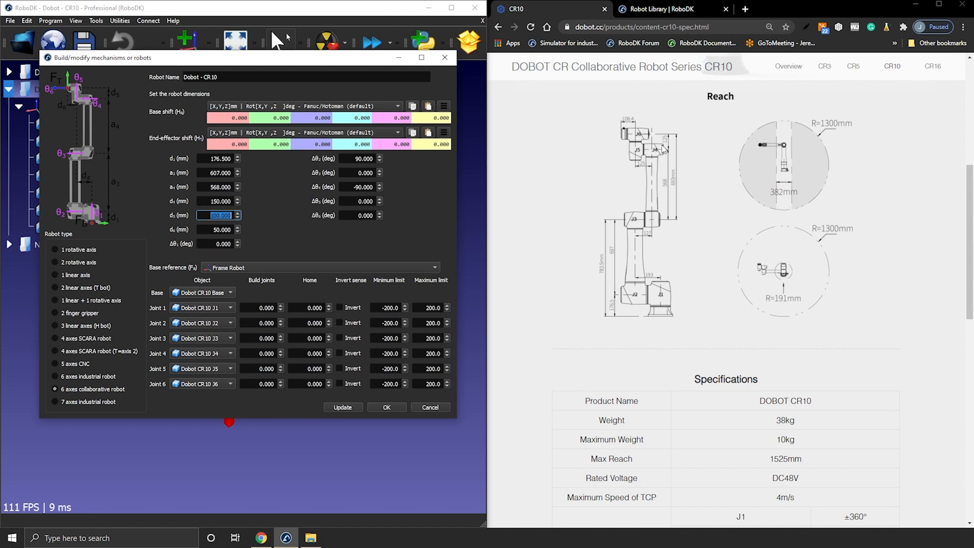
pyautogui.write('125')
pyautogui.press('Tab')
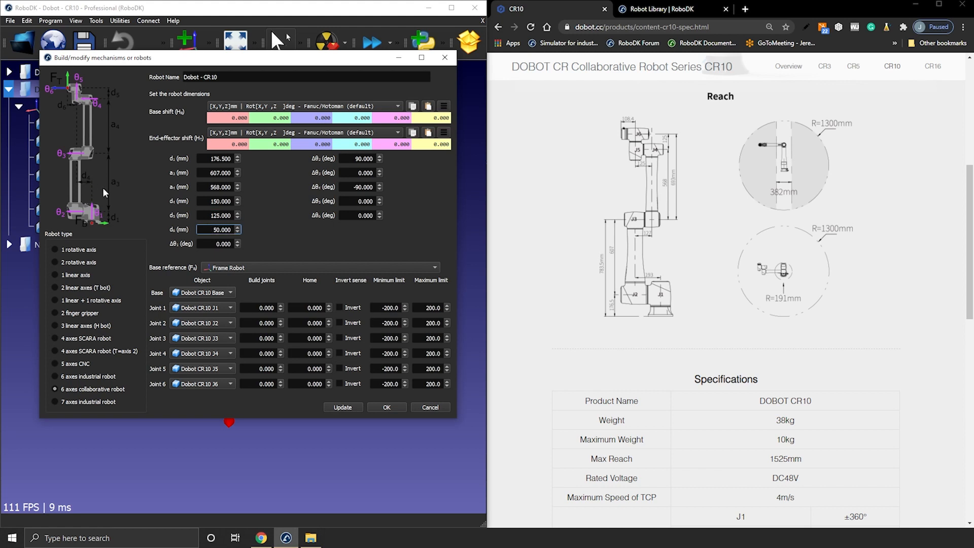
# Step: Set the robot dimensions d4 to 191 mm and d6 to 108.4 mm and update the robot model
pyautogui.moveTo(209, 202); pyautogui.dragTo(250, 203)
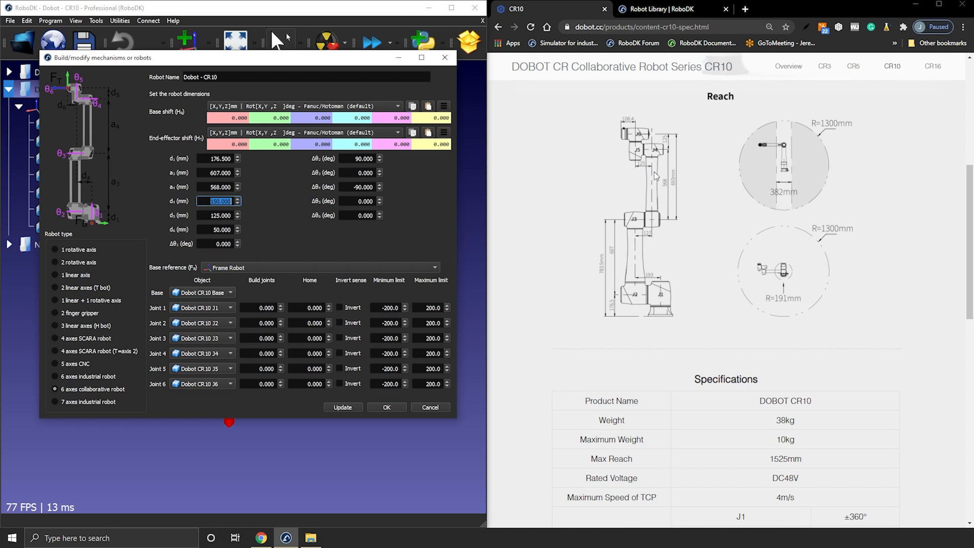
pyautogui.write('19')
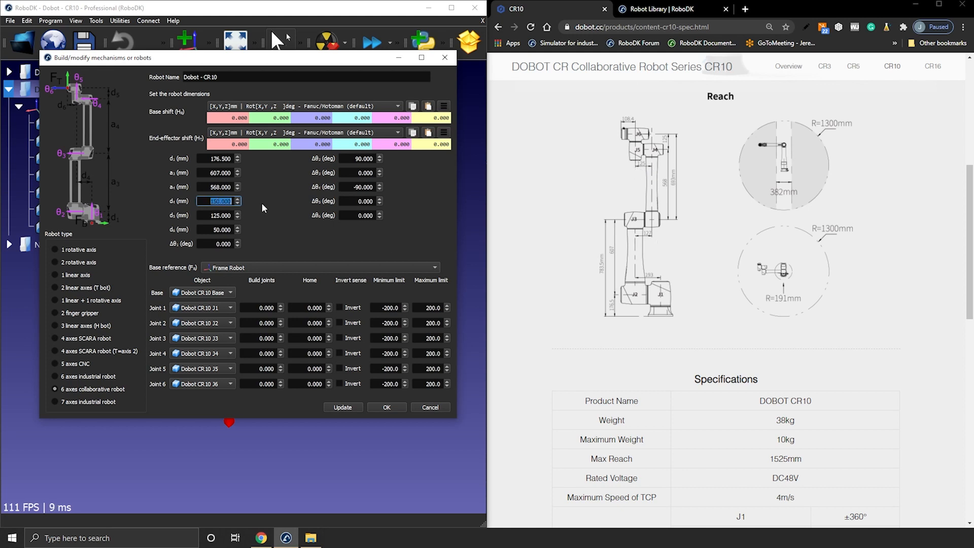
pyautogui.write('1')
pyautogui.click(207, 216)
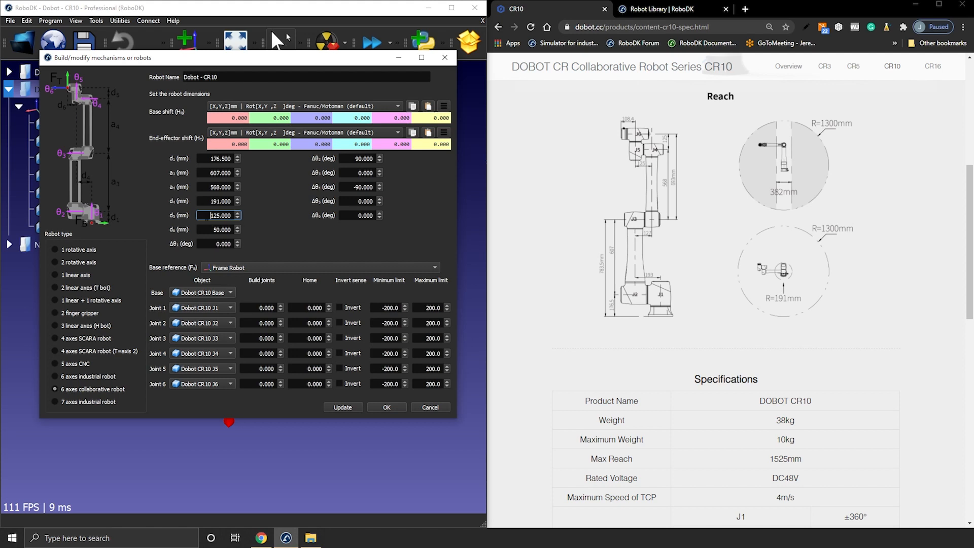
pyautogui.press('Tab')
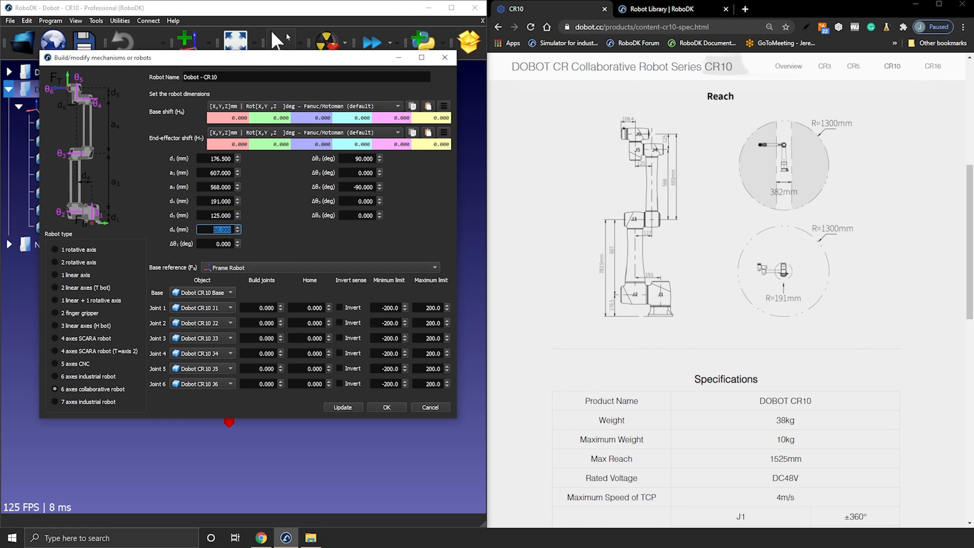
pyautogui.write('108.4')
pyautogui.click(337, 408)
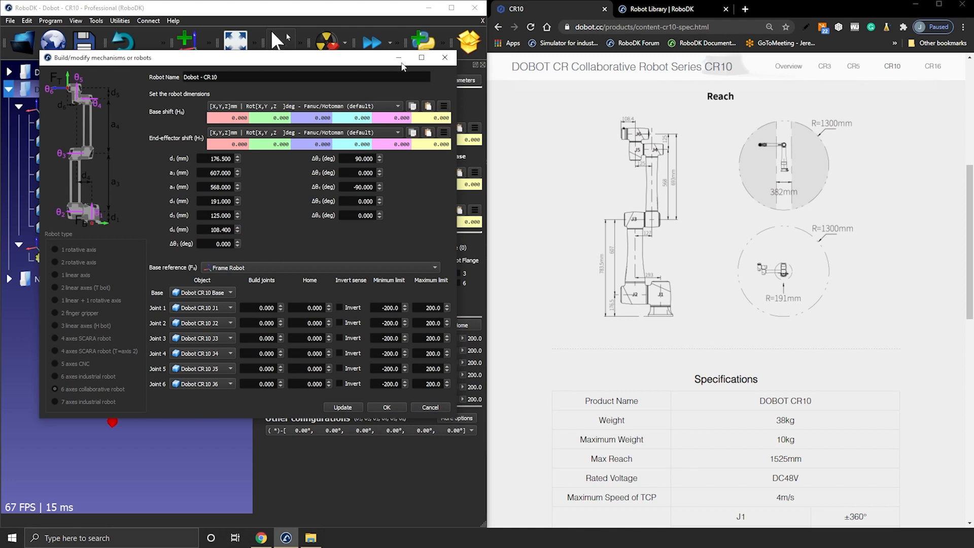
# Step: Maximize RoboDK and jog the robot's joints to check that each part rotates correctly about its axis
pyautogui.click(452, 8)
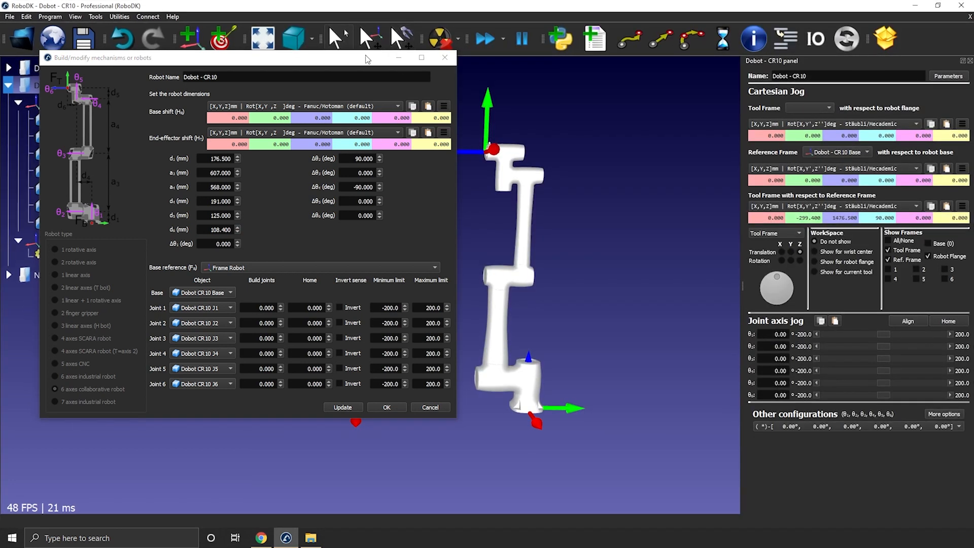
pyautogui.moveTo(884, 334); pyautogui.dragTo(885, 375)
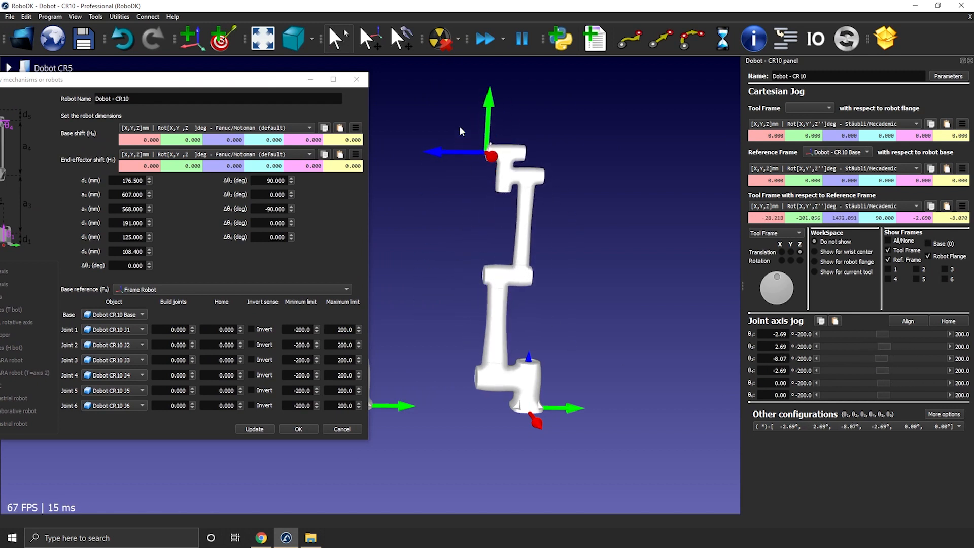
pyautogui.scroll(4, 495, 138)
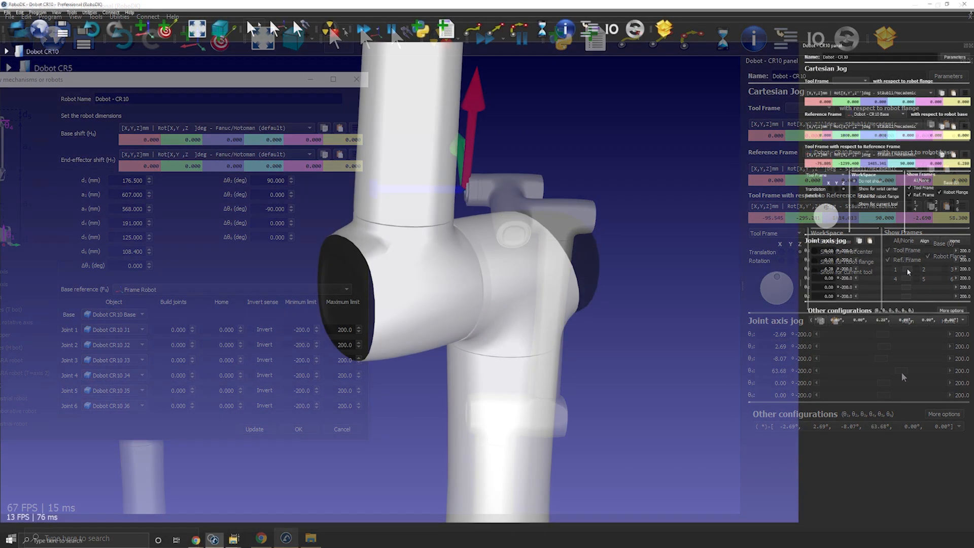
pyautogui.moveTo(916, 272); pyautogui.dragTo(914, 297)
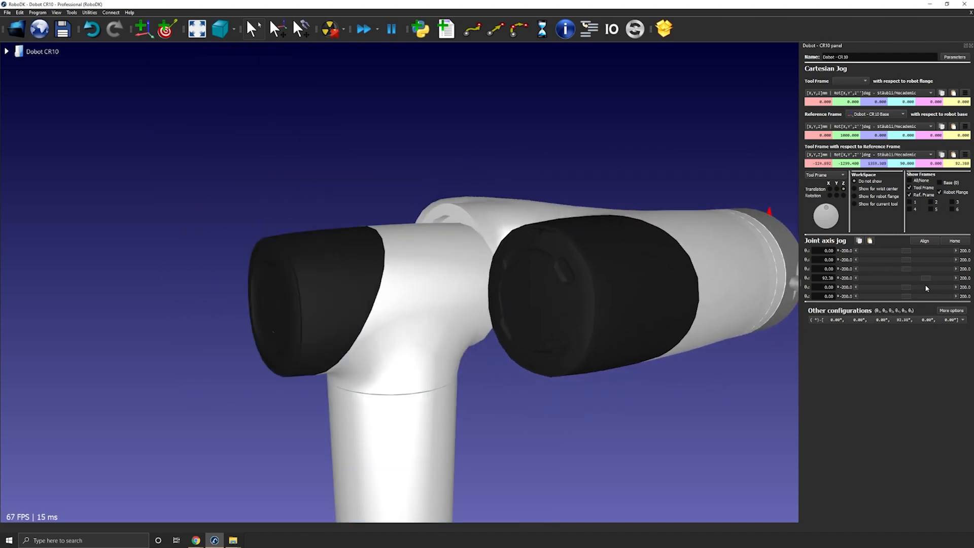
pyautogui.moveTo(926, 288); pyautogui.dragTo(893, 287)
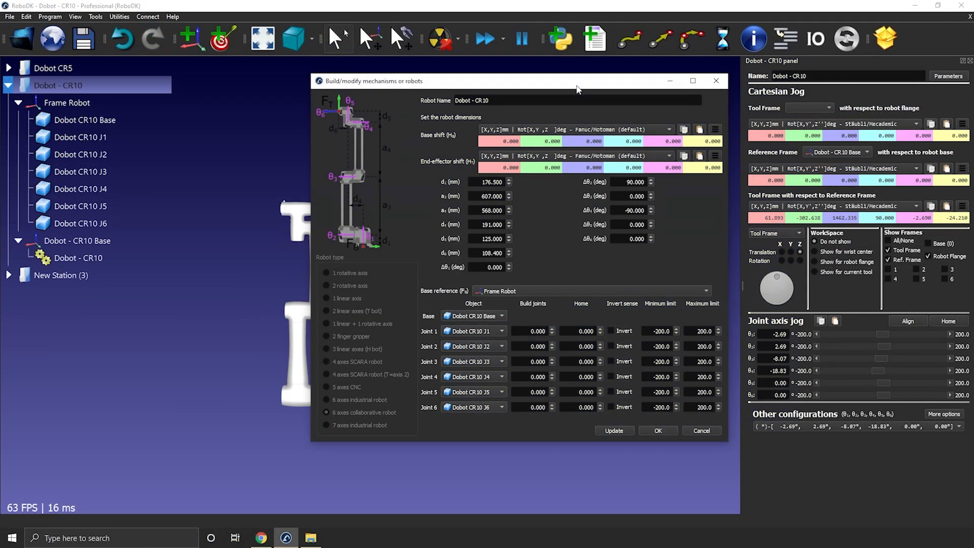
pyautogui.moveTo(578, 90); pyautogui.dragTo(568, 91)
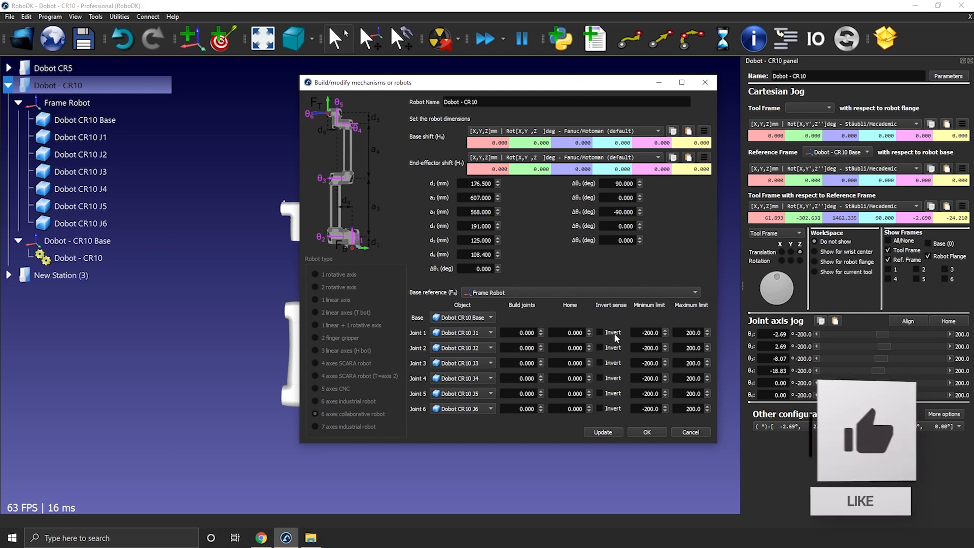
# Step: Arrange RoboDK beside the CR10 specification page again and bring the page's Joint Ranges table into view
pyautogui.moveTo(430, 85); pyautogui.dragTo(226, 111)
pyautogui.moveTo(247, 6); pyautogui.dragTo(0, 32)
pyautogui.click(525, 129)
pyautogui.scroll(-15, 719, 292)
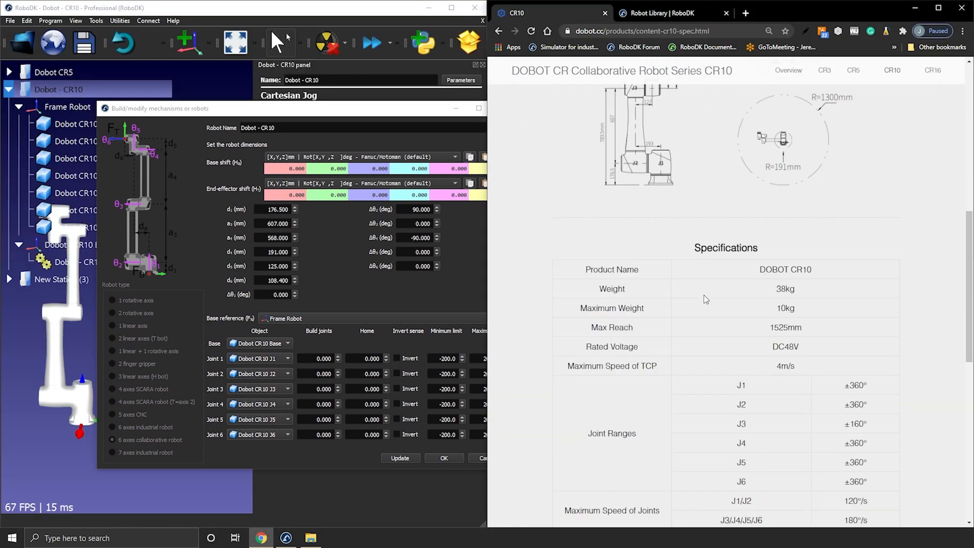
pyautogui.scroll(5, 719, 291)
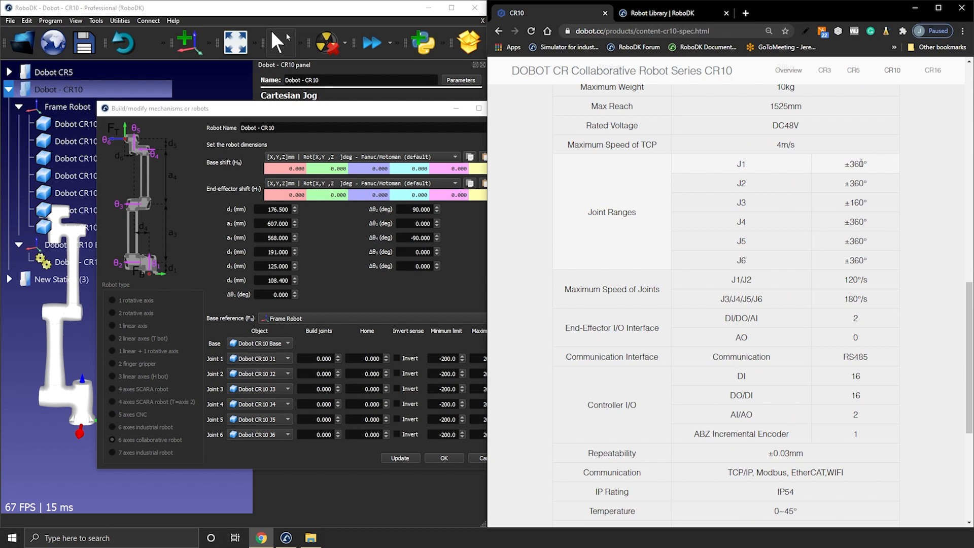
pyautogui.moveTo(396, 112); pyautogui.dragTo(358, 111)
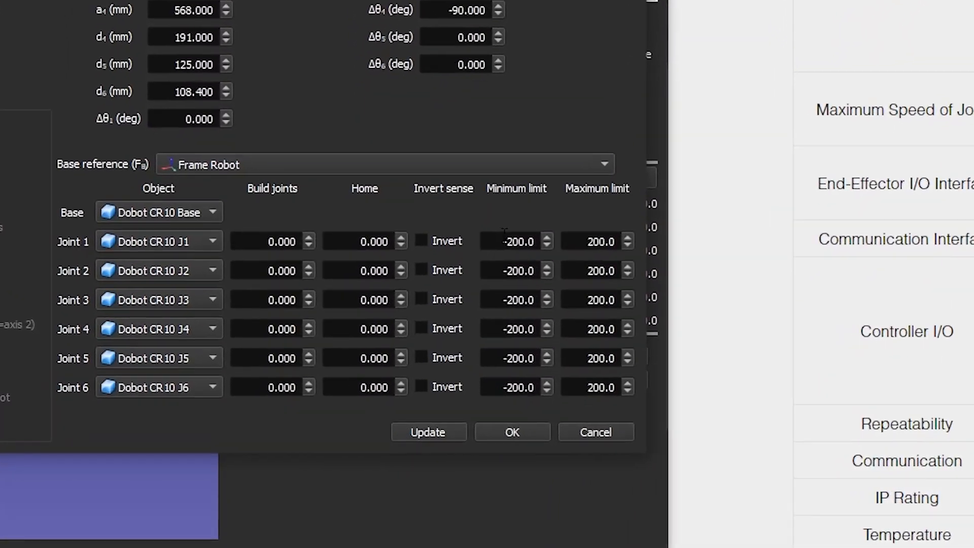
# Step: Set the minimum limits of joints 1, 2, 4, 5 and 6 to -360 degrees
pyautogui.moveTo(452, 297); pyautogui.dragTo(503, 294)
pyautogui.write('-360')
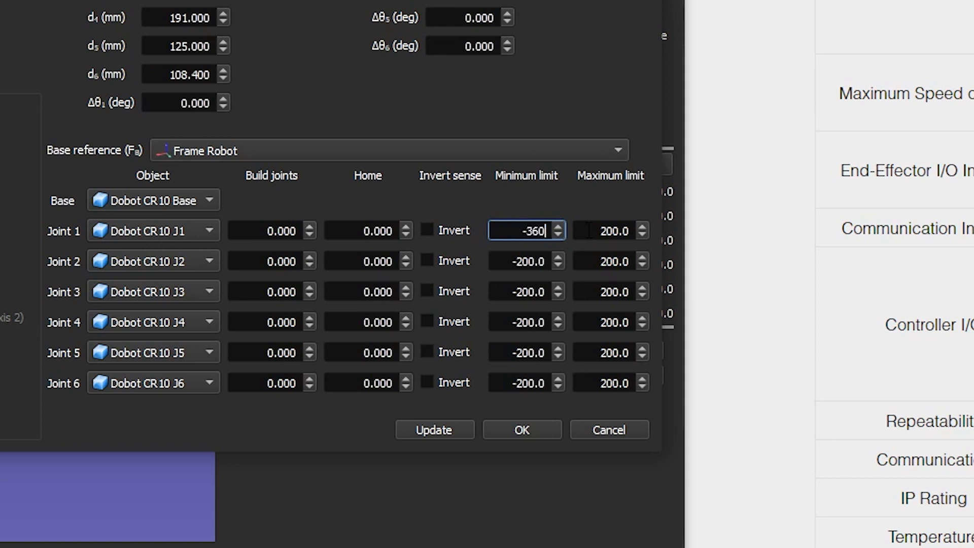
pyautogui.moveTo(521, 236); pyautogui.dragTo(557, 237)
pyautogui.moveTo(509, 263); pyautogui.dragTo(553, 263)
pyautogui.write('-360')
pyautogui.moveTo(509, 323); pyautogui.dragTo(553, 384)
pyautogui.write('-360-360-360')
# Step: Set the maximum limits of joints 1, 2, 4, 5 and 6 to 360 degrees
pyautogui.moveTo(586, 232); pyautogui.dragTo(663, 240)
pyautogui.write('-360')
pyautogui.press('Home')
pyautogui.hotkey('shift', 'Right')
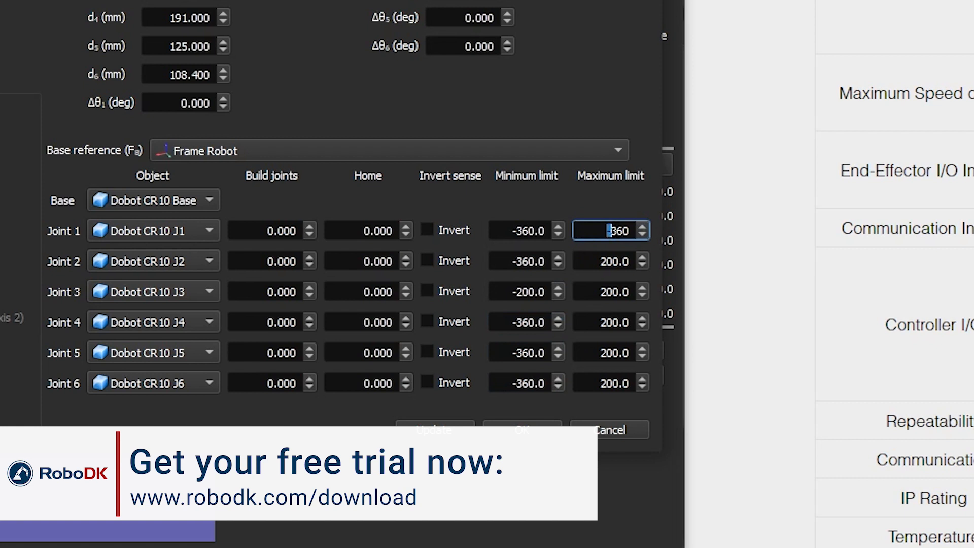
pyautogui.moveTo(603, 239); pyautogui.dragTo(663, 266)
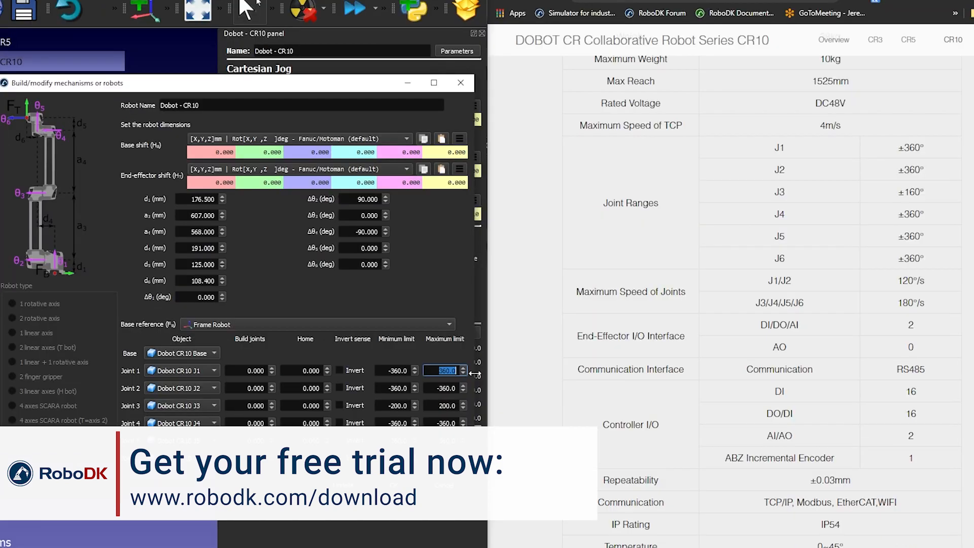
pyautogui.moveTo(435, 389); pyautogui.dragTo(468, 394)
pyautogui.write('360')
pyautogui.click(438, 424)
pyautogui.moveTo(438, 424); pyautogui.dragTo(463, 458)
pyautogui.write('360360360.0')
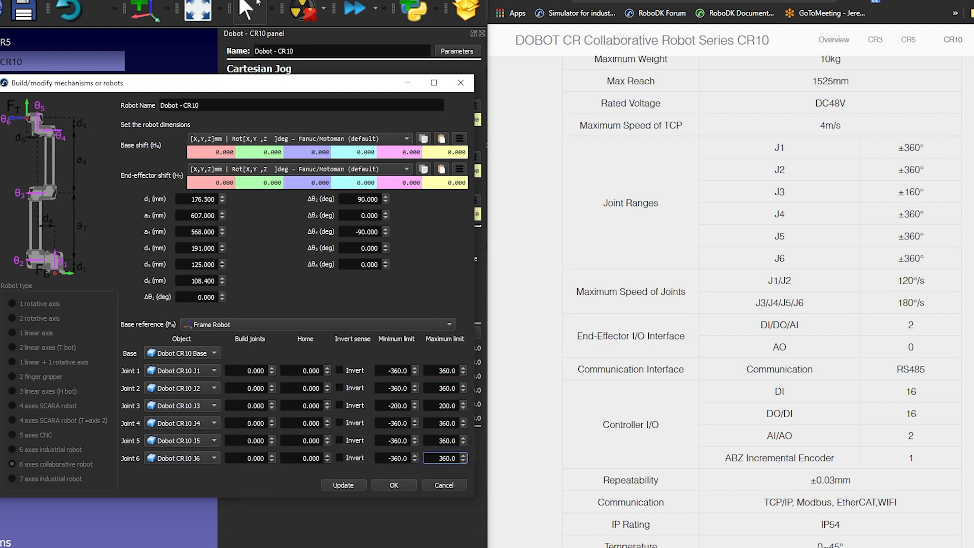
# Step: Limit joint 3 to the range from -160 to 160 degrees and update the robot model
pyautogui.moveTo(378, 406); pyautogui.dragTo(409, 406)
pyautogui.write('-160')
pyautogui.press('Tab')
pyautogui.write('160')
pyautogui.click(361, 486)
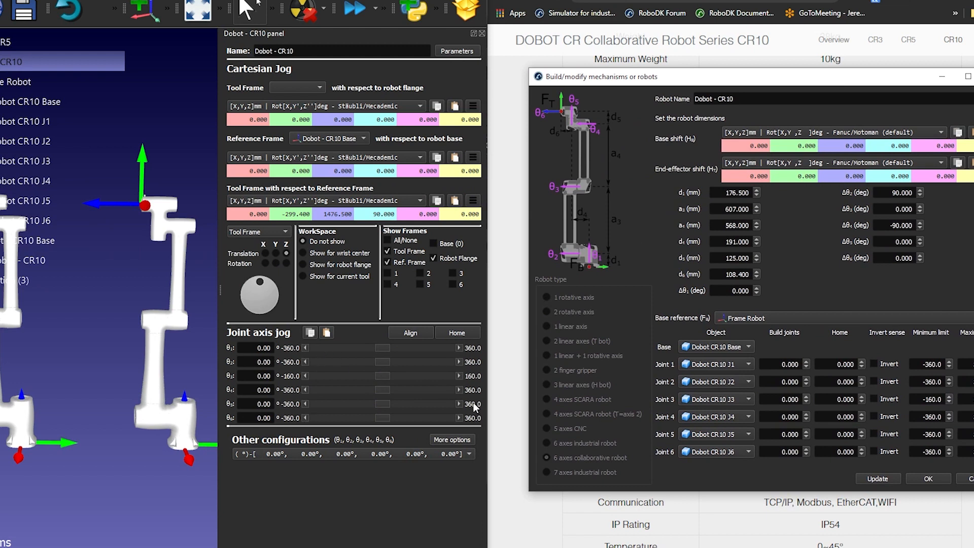
# Step: Test-jog joints 4 and 3 and return the robot to its home position
pyautogui.moveTo(382, 388)
pyautogui.mouseDown()
pyautogui.moveTo(397, 389)
pyautogui.moveTo(360, 382)
pyautogui.moveTo(383, 383)
pyautogui.mouseUp()
pyautogui.moveTo(386, 377)
pyautogui.mouseDown()
pyautogui.moveTo(401, 377)
pyautogui.moveTo(292, 365)
pyautogui.moveTo(449, 385)
pyautogui.moveTo(352, 373)
pyautogui.moveTo(383, 378)
pyautogui.mouseUp()
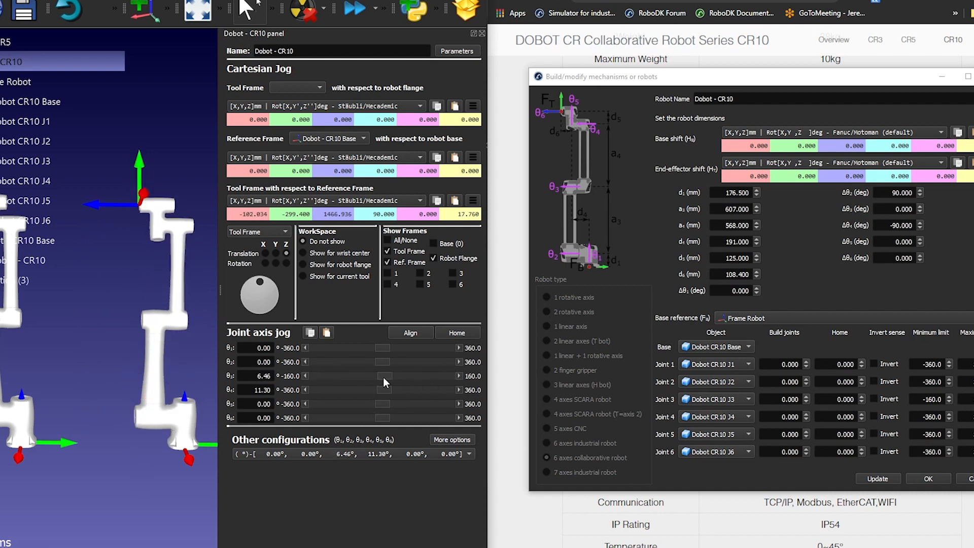
pyautogui.click(457, 333)
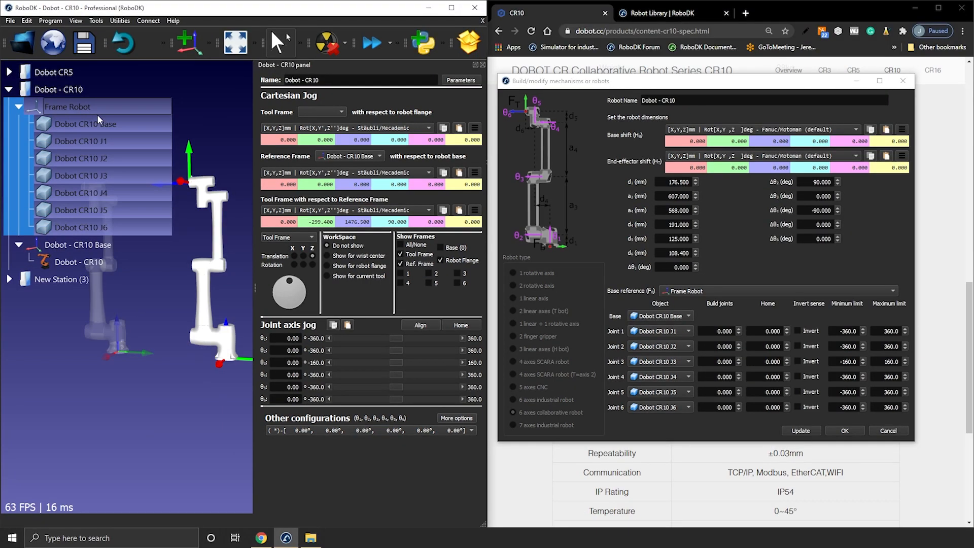
# Step: Move joint 3 of the Dobot - CR10 robot to -90 degrees
pyautogui.click(178, 108)
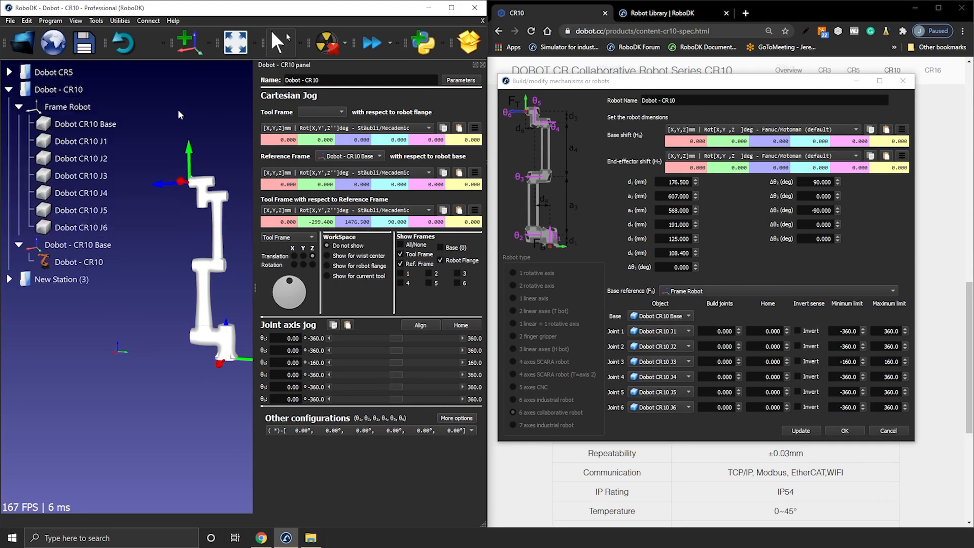
pyautogui.moveTo(182, 220); pyautogui.dragTo(141, 297, button='middle')
pyautogui.moveTo(141, 299); pyautogui.dragTo(113, 300, button='right')
pyautogui.scroll(-2, 113, 300)
pyautogui.moveTo(145, 345); pyautogui.dragTo(183, 333, button='middle')
pyautogui.moveTo(183, 336); pyautogui.dragTo(194, 358, button='right')
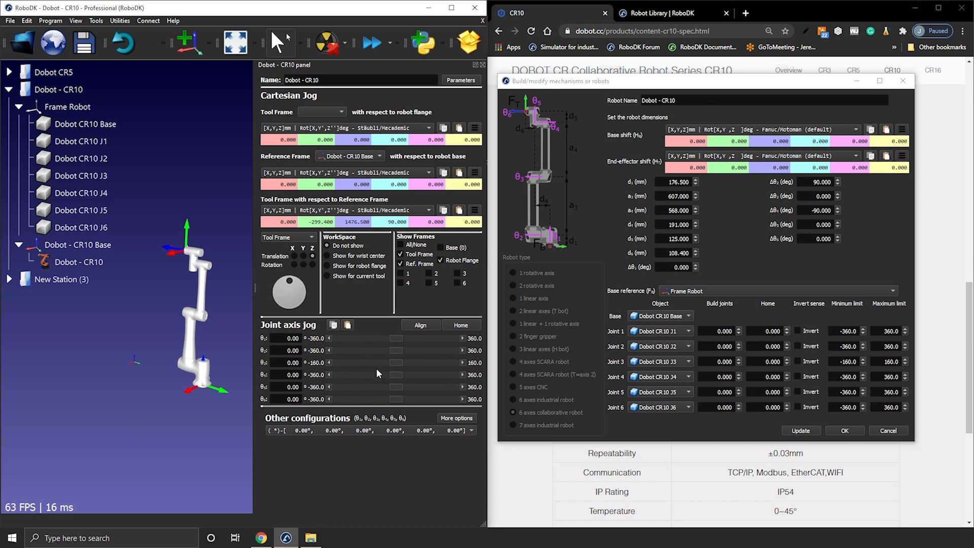
pyautogui.moveTo(396, 363); pyautogui.dragTo(363, 367)
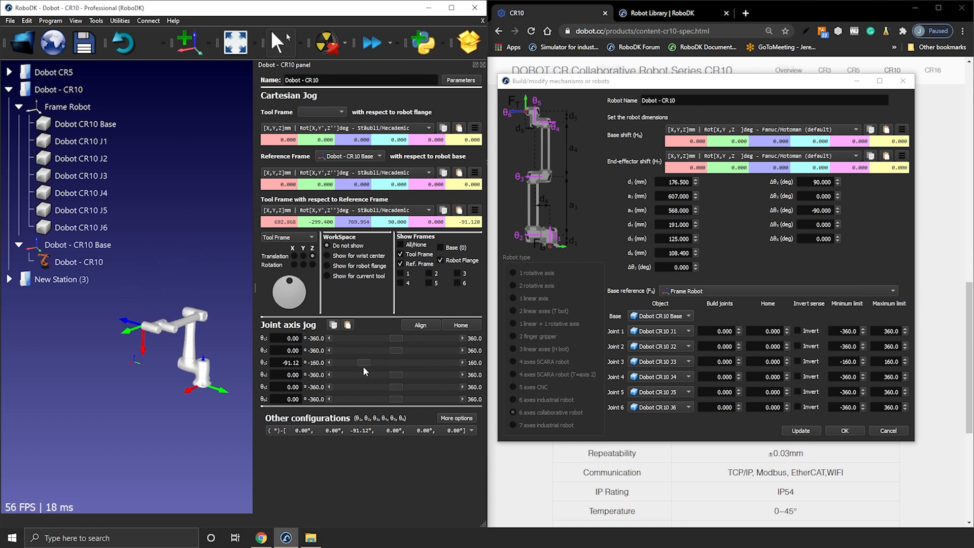
pyautogui.doubleClick(293, 363)
pyautogui.write('-90')
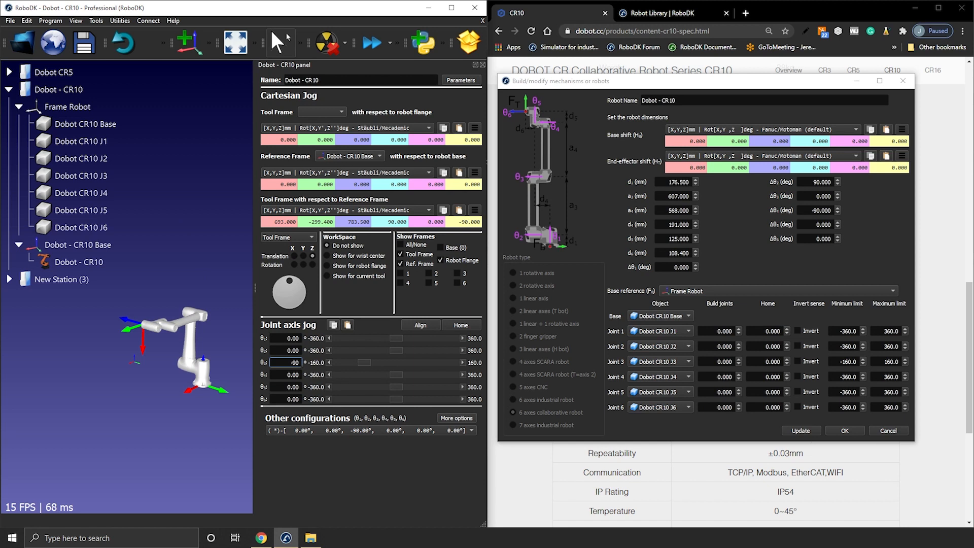
# Step: Move joints 4 and 5 of the robot to 90 degrees each
pyautogui.press('Tab')
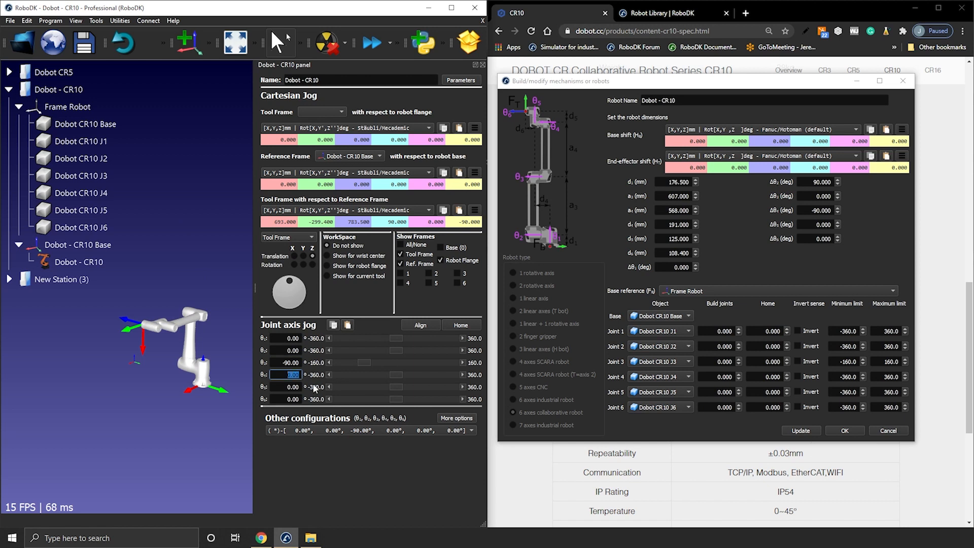
pyautogui.write('90')
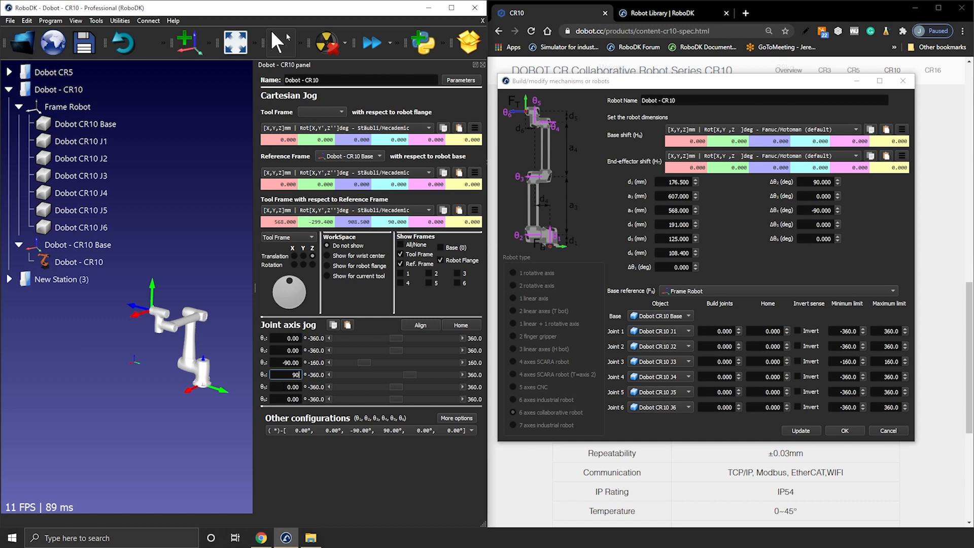
pyautogui.moveTo(398, 390); pyautogui.dragTo(418, 388)
pyautogui.press('Tab')
pyautogui.write('90')
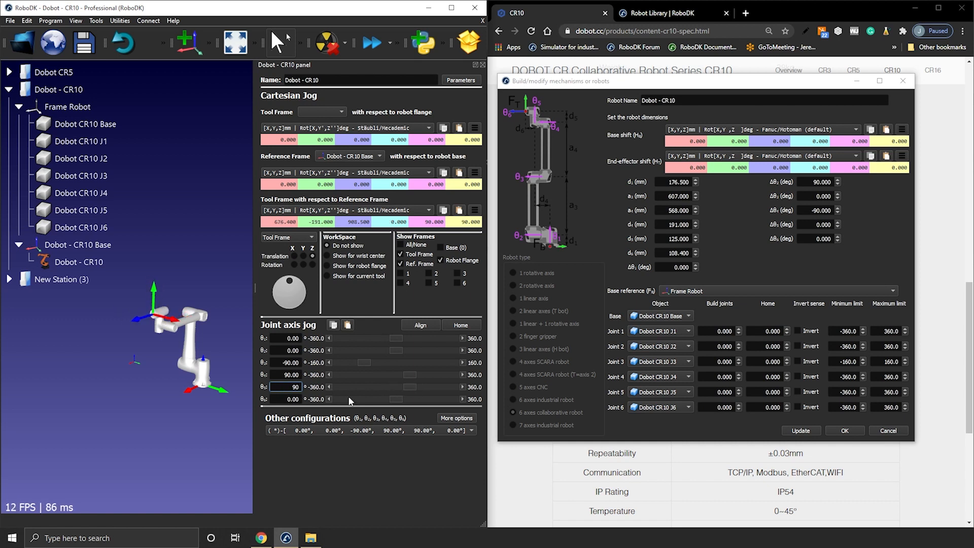
# Step: Set the home position to -90 degrees for joint 3 and 90 degrees for joints 4 and 5, and update the robot model
pyautogui.click(767, 361)
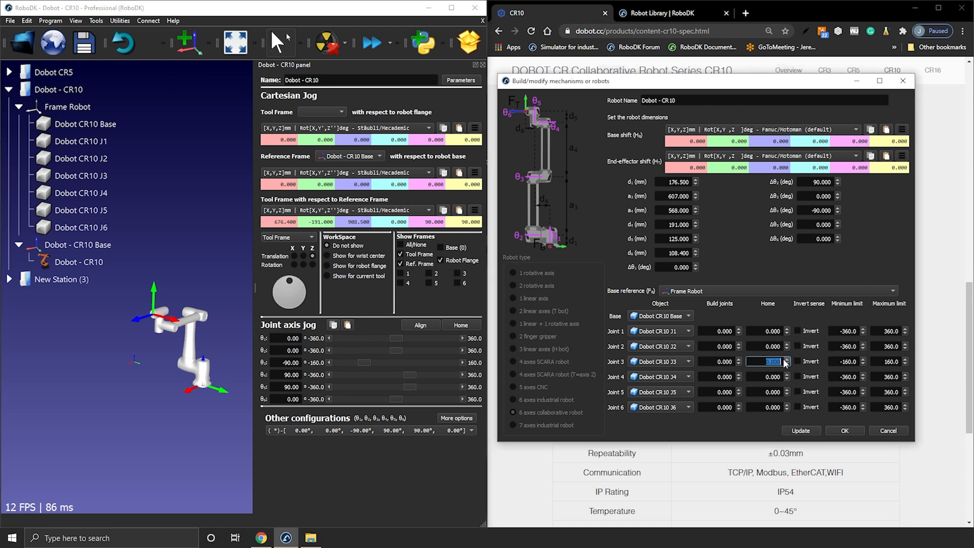
pyautogui.click(767, 377)
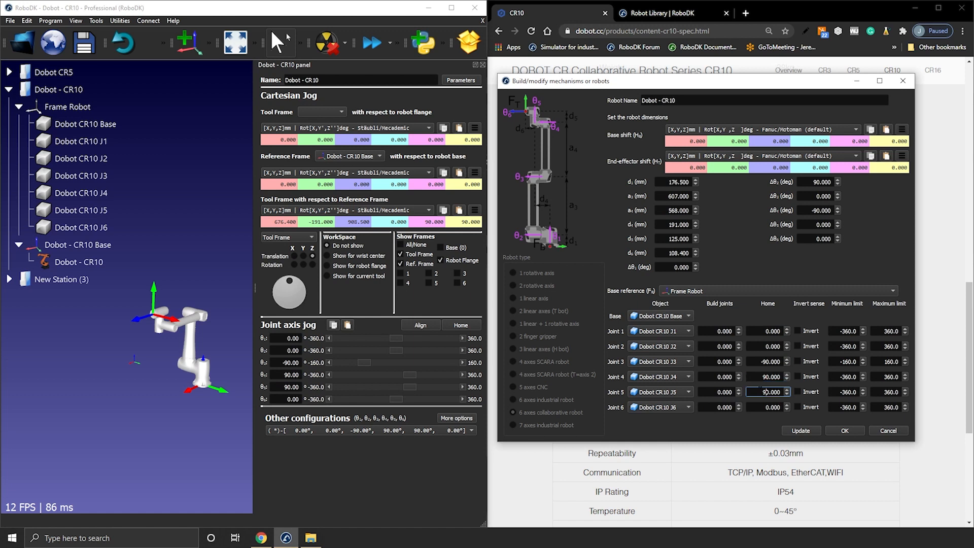
pyautogui.click(808, 431)
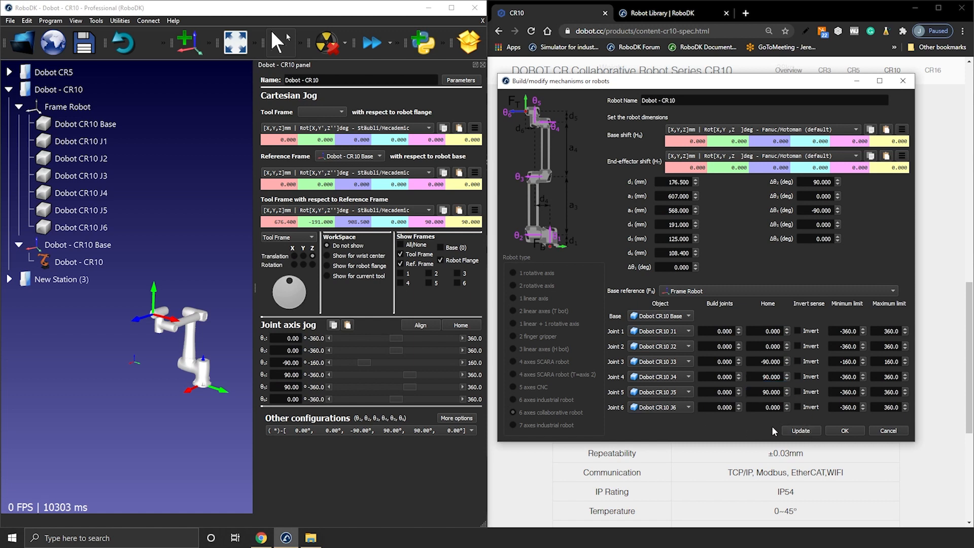
# Step: Test-jog the robot's tool frame straight down to a Z of about 355 mm and return the robot to its home position
pyautogui.click(156, 292)
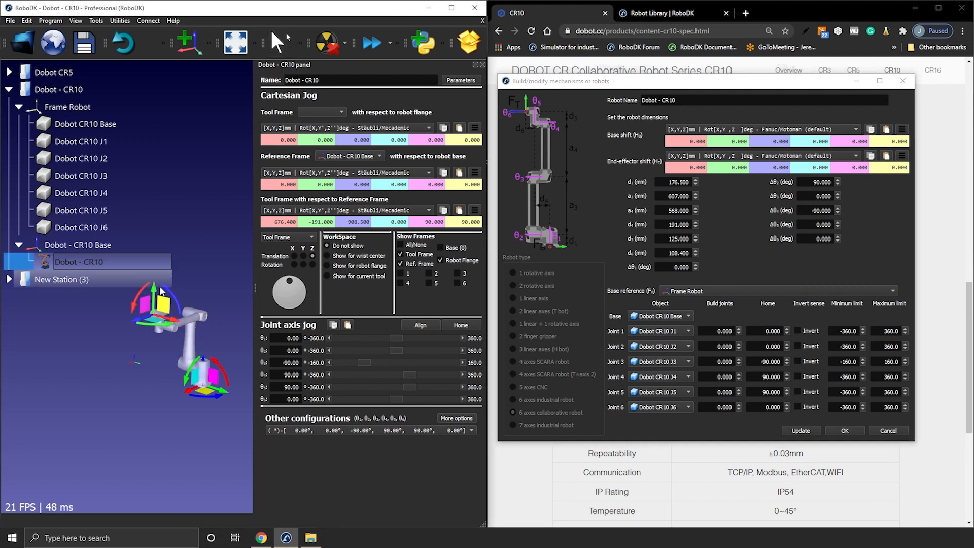
pyautogui.keyDown('alt'); pyautogui.moveTo(155, 291); pyautogui.dragTo(155, 343); pyautogui.keyUp('alt')
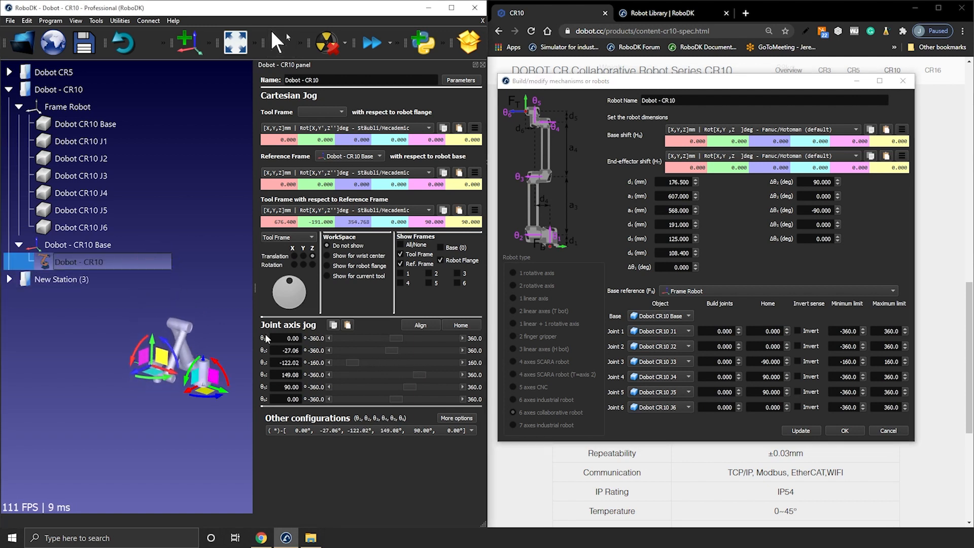
pyautogui.click(470, 325)
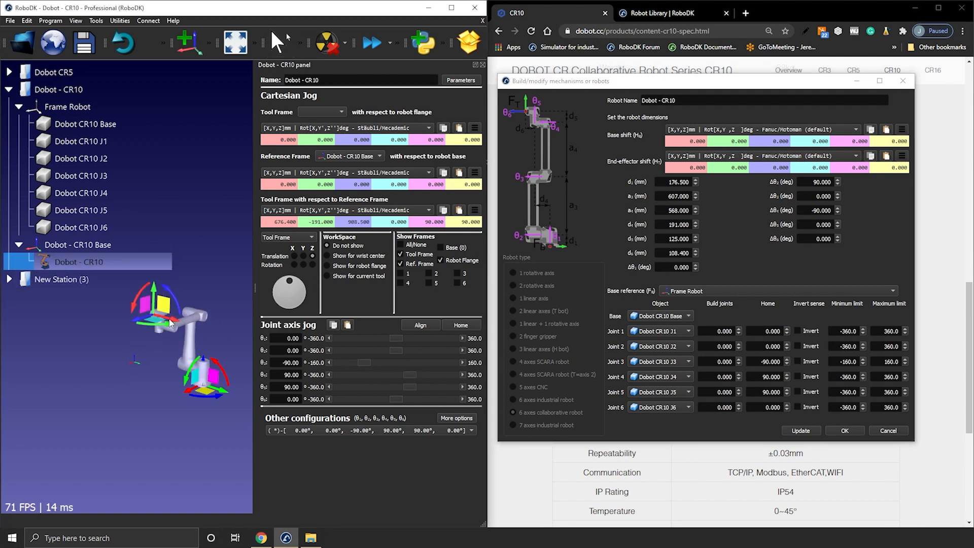
# Step: Jog the tool frame sideways to a Y of about 21 mm, return the robot home, and jog the tool frame along Y again
pyautogui.moveTo(174, 320)
pyautogui.keyDown('alt'); pyautogui.mouseDown()
pyautogui.moveTo(229, 334)
pyautogui.moveTo(192, 324)
pyautogui.mouseUp(); pyautogui.keyUp('alt')
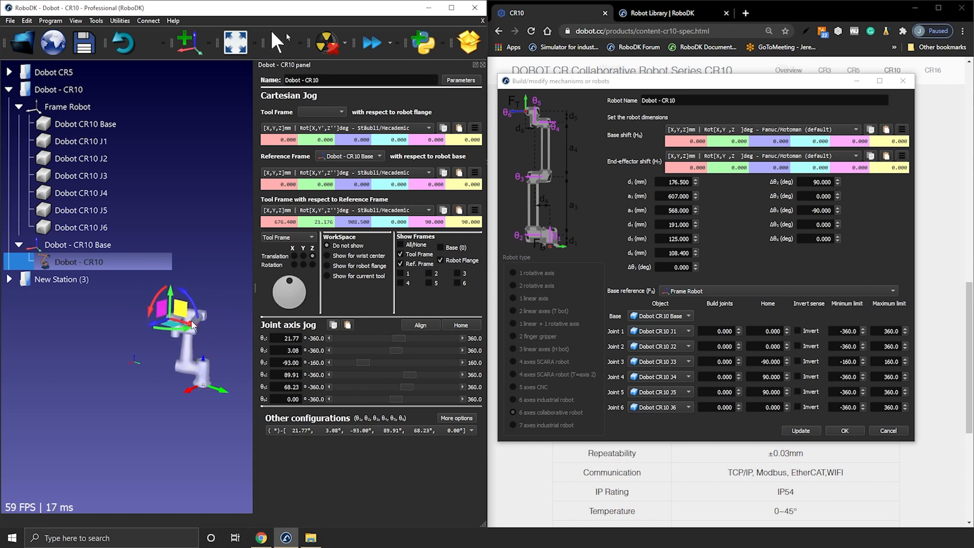
pyautogui.click(453, 327)
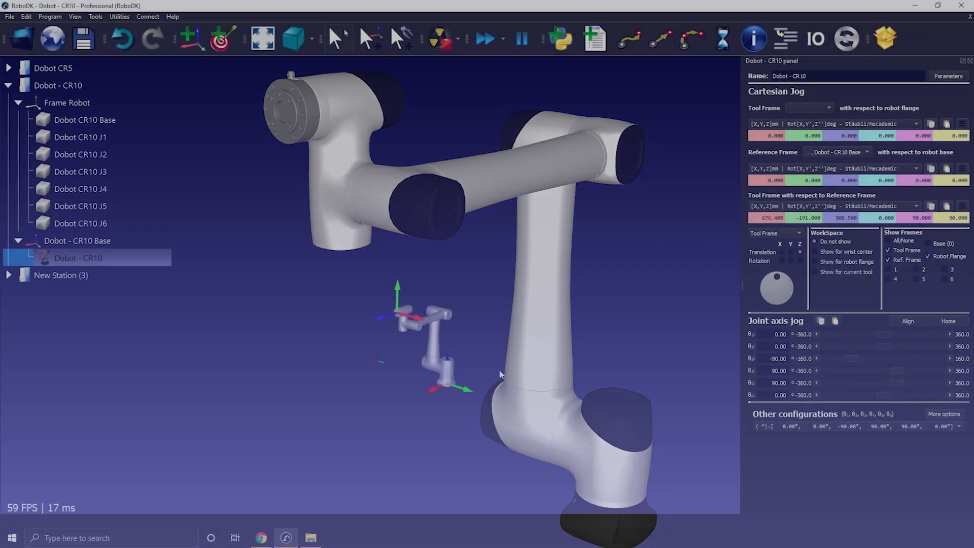
pyautogui.moveTo(392, 297); pyautogui.dragTo(366, 300)
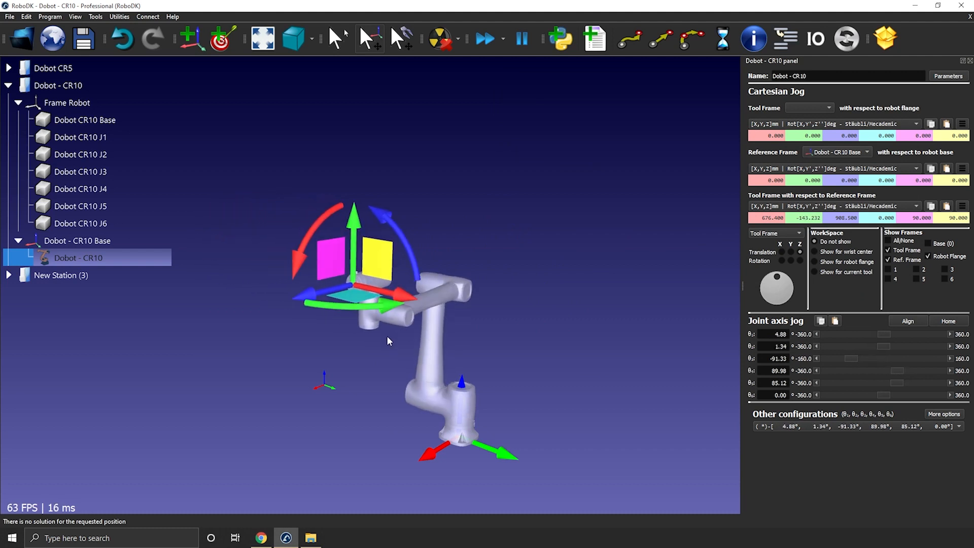